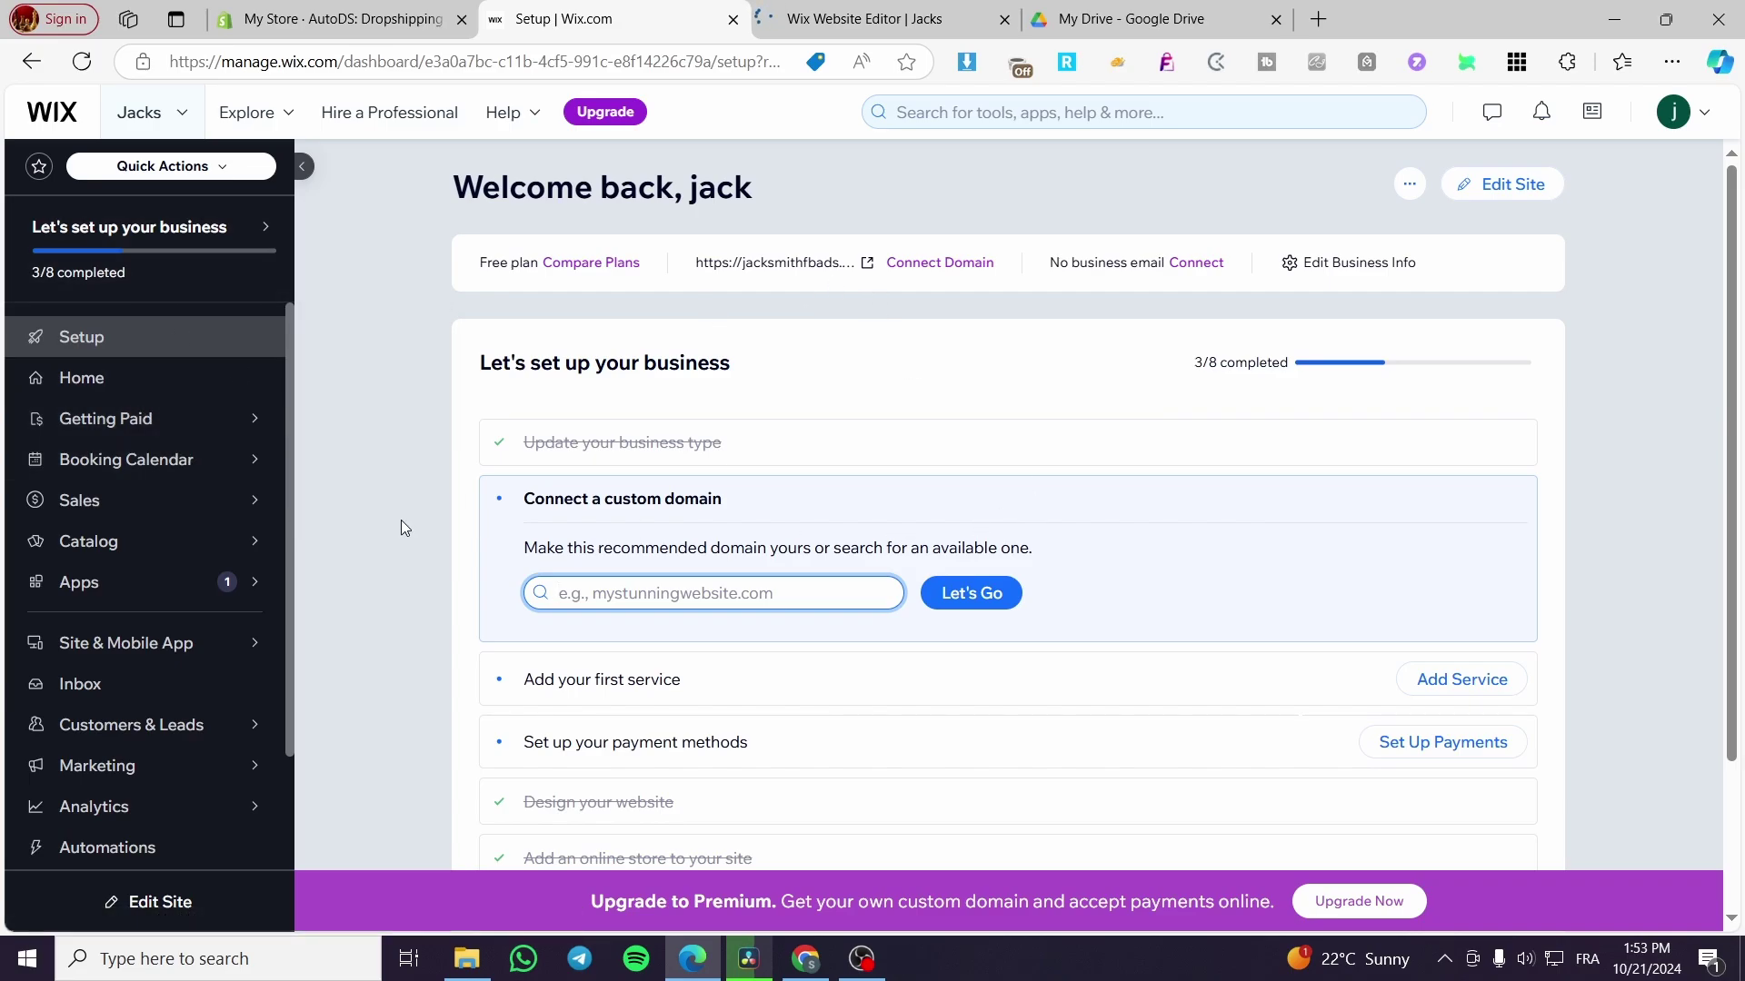
Step: Reach the App Market through the Apps menu in the dashboard sidebar
{"action": "left_click", "coordinate": [90, 584]}
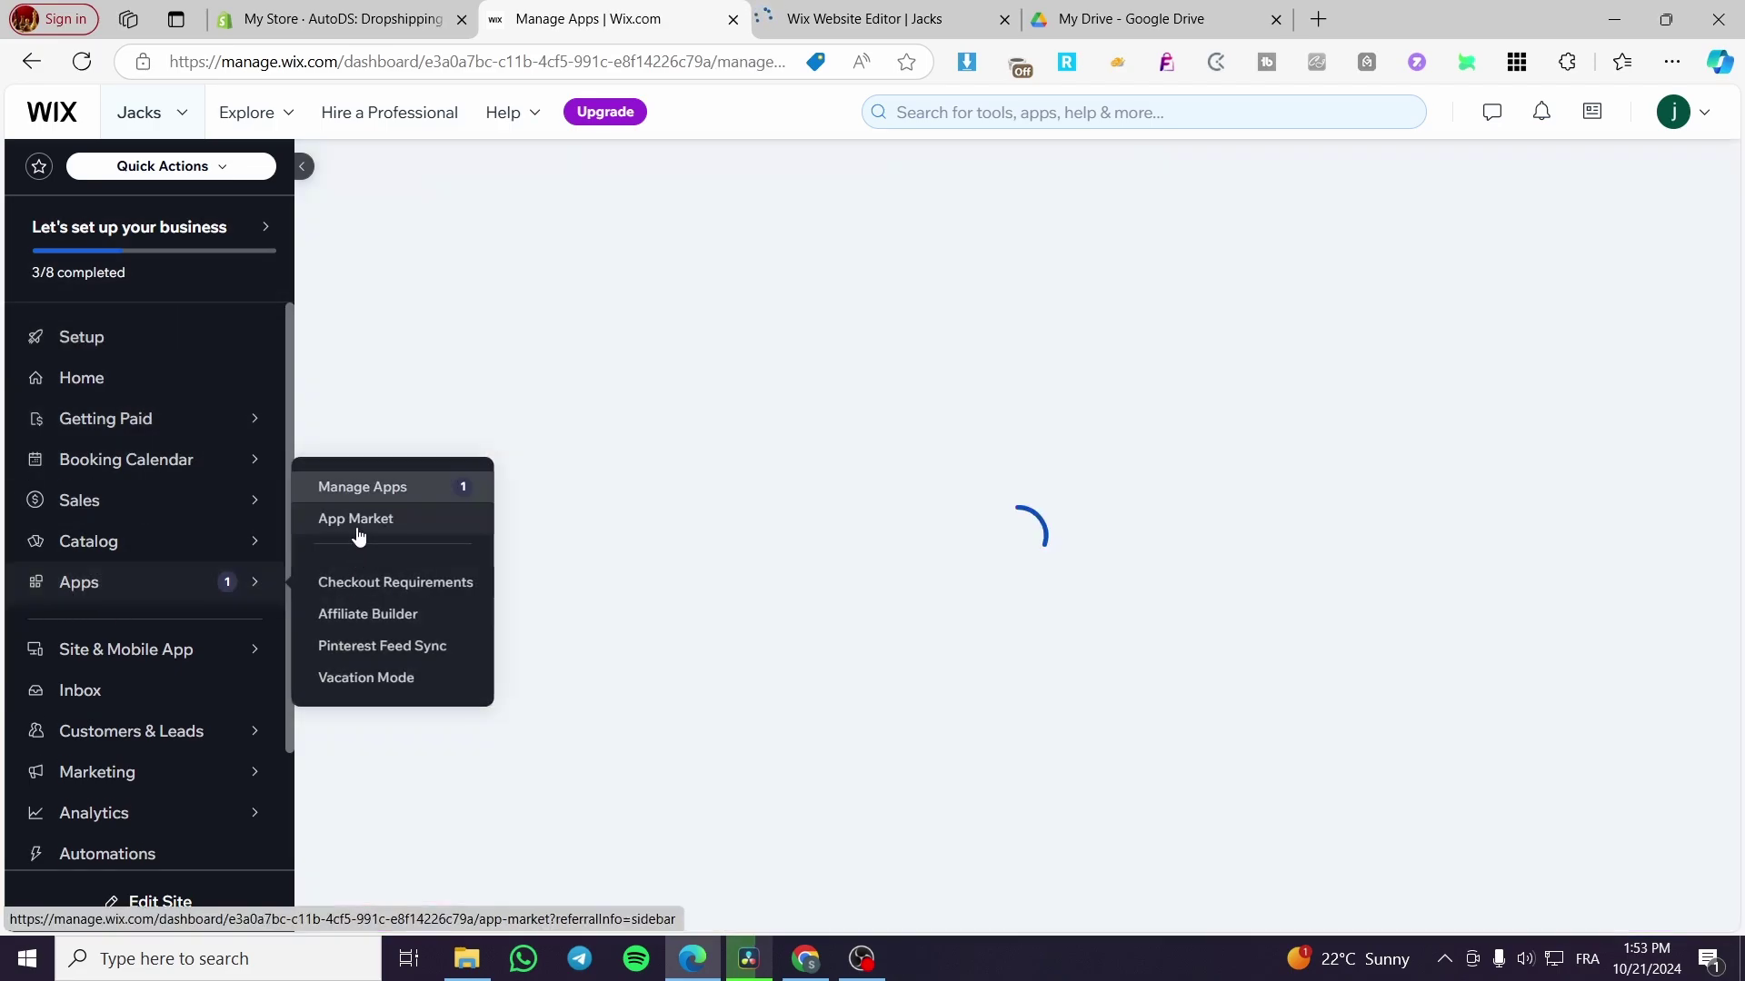
{"action": "left_click", "coordinate": [126, 654]}
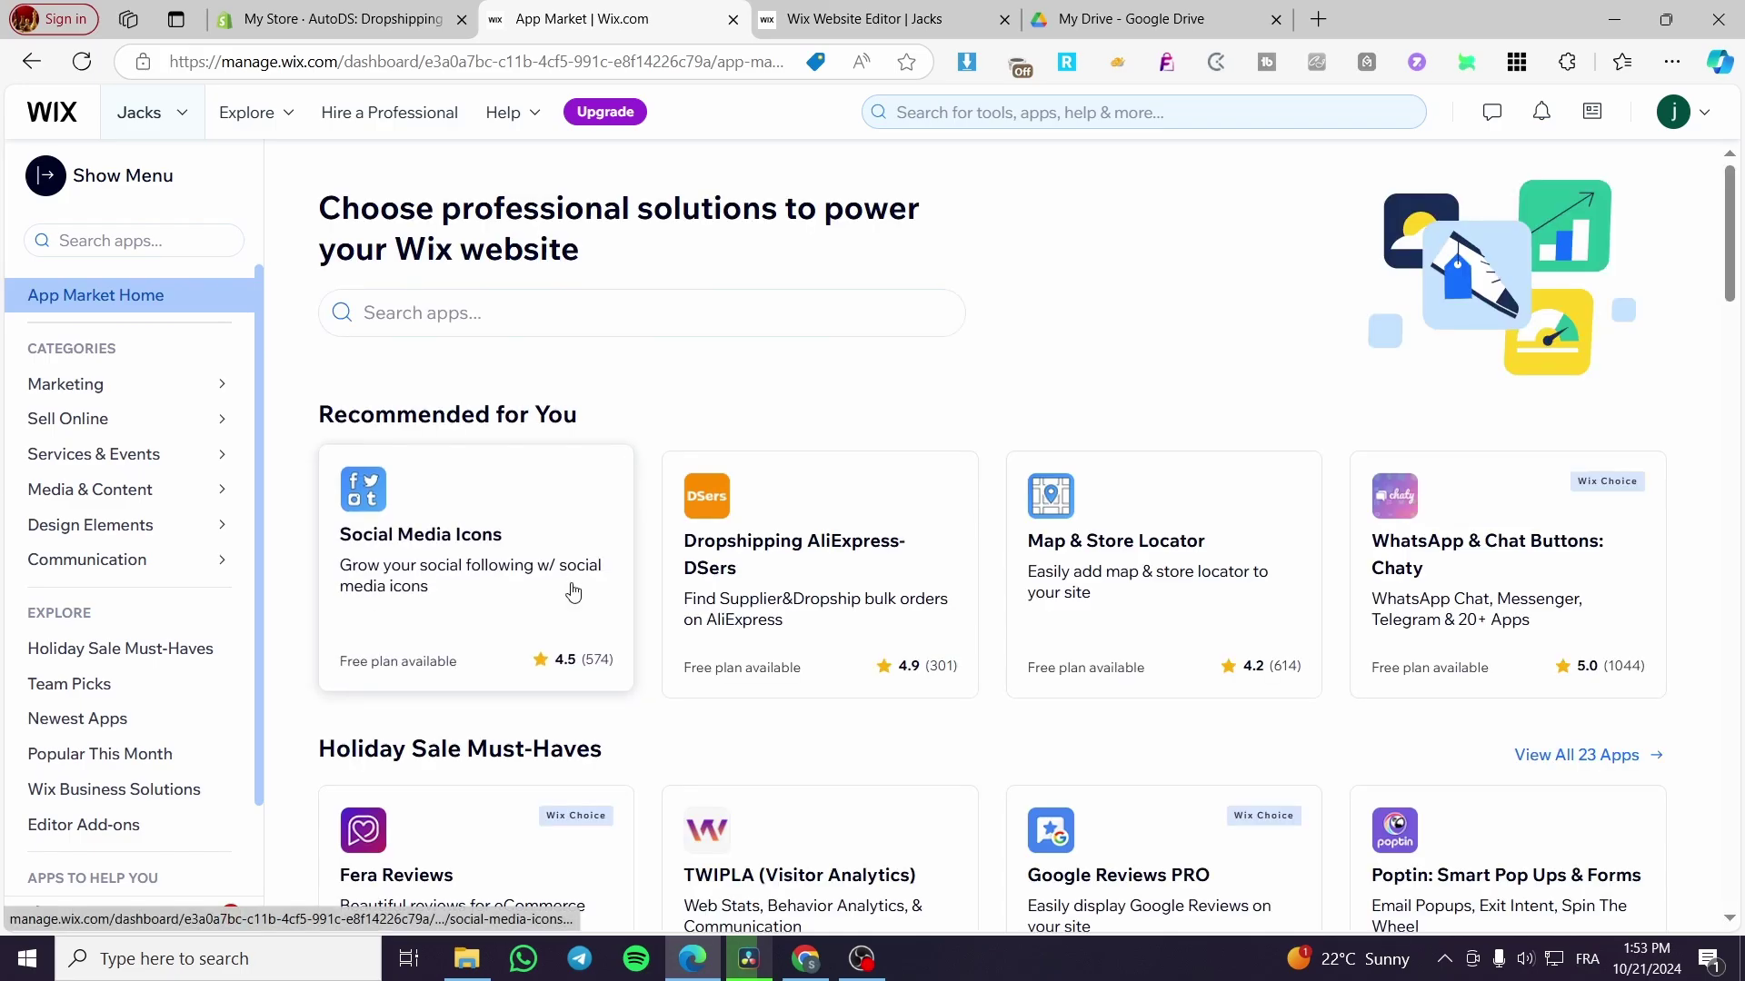
Step: Search the App Market for 'SMS' and open the SMS Blast app page
{"action": "left_click", "coordinate": [404, 314]}
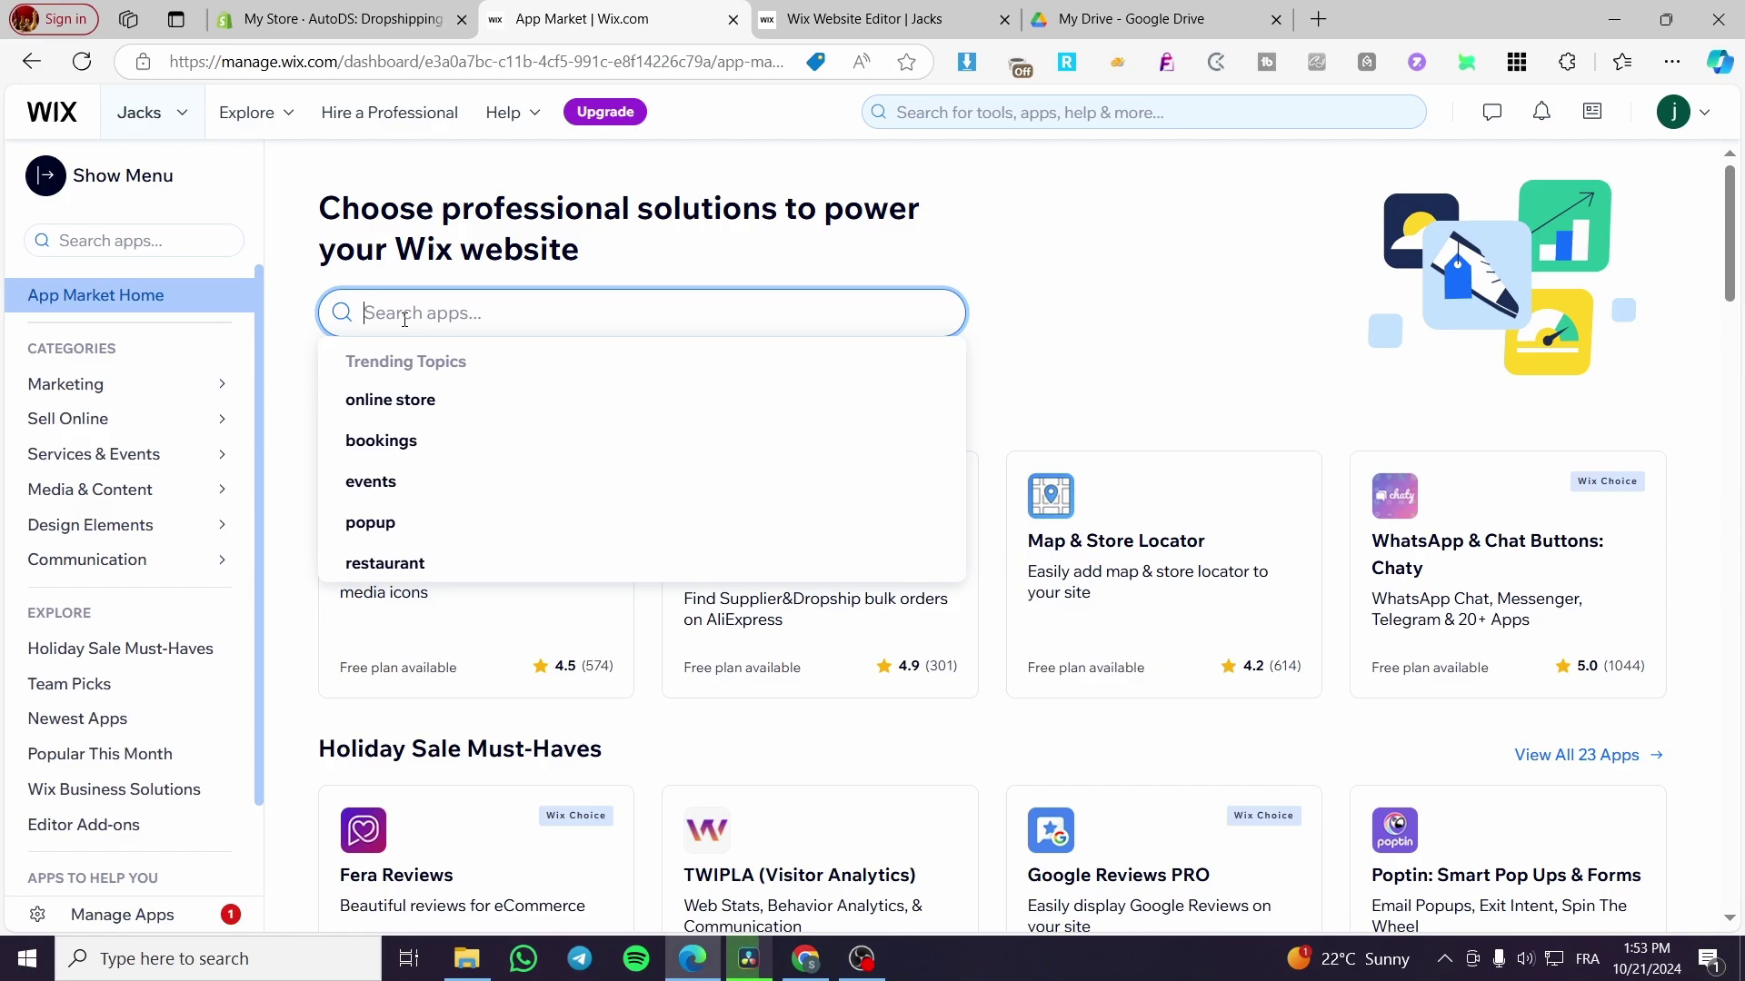
{"action": "type", "text": "Sms"}
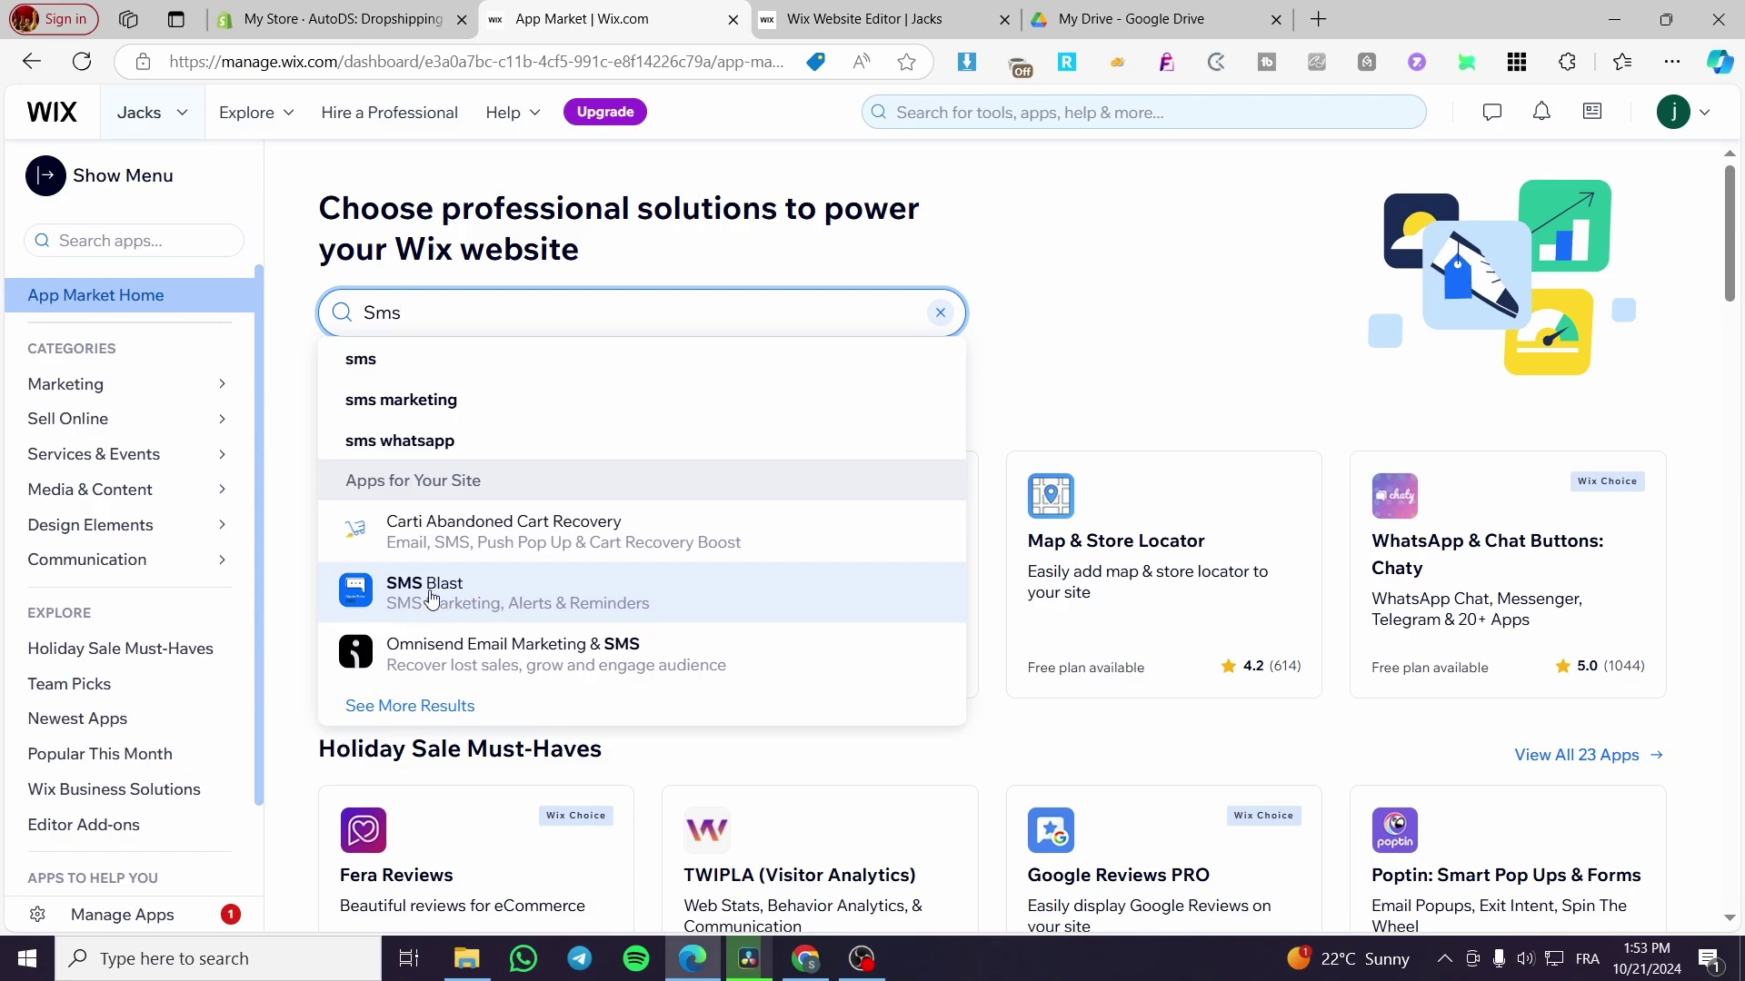
{"action": "left_click", "coordinate": [431, 598]}
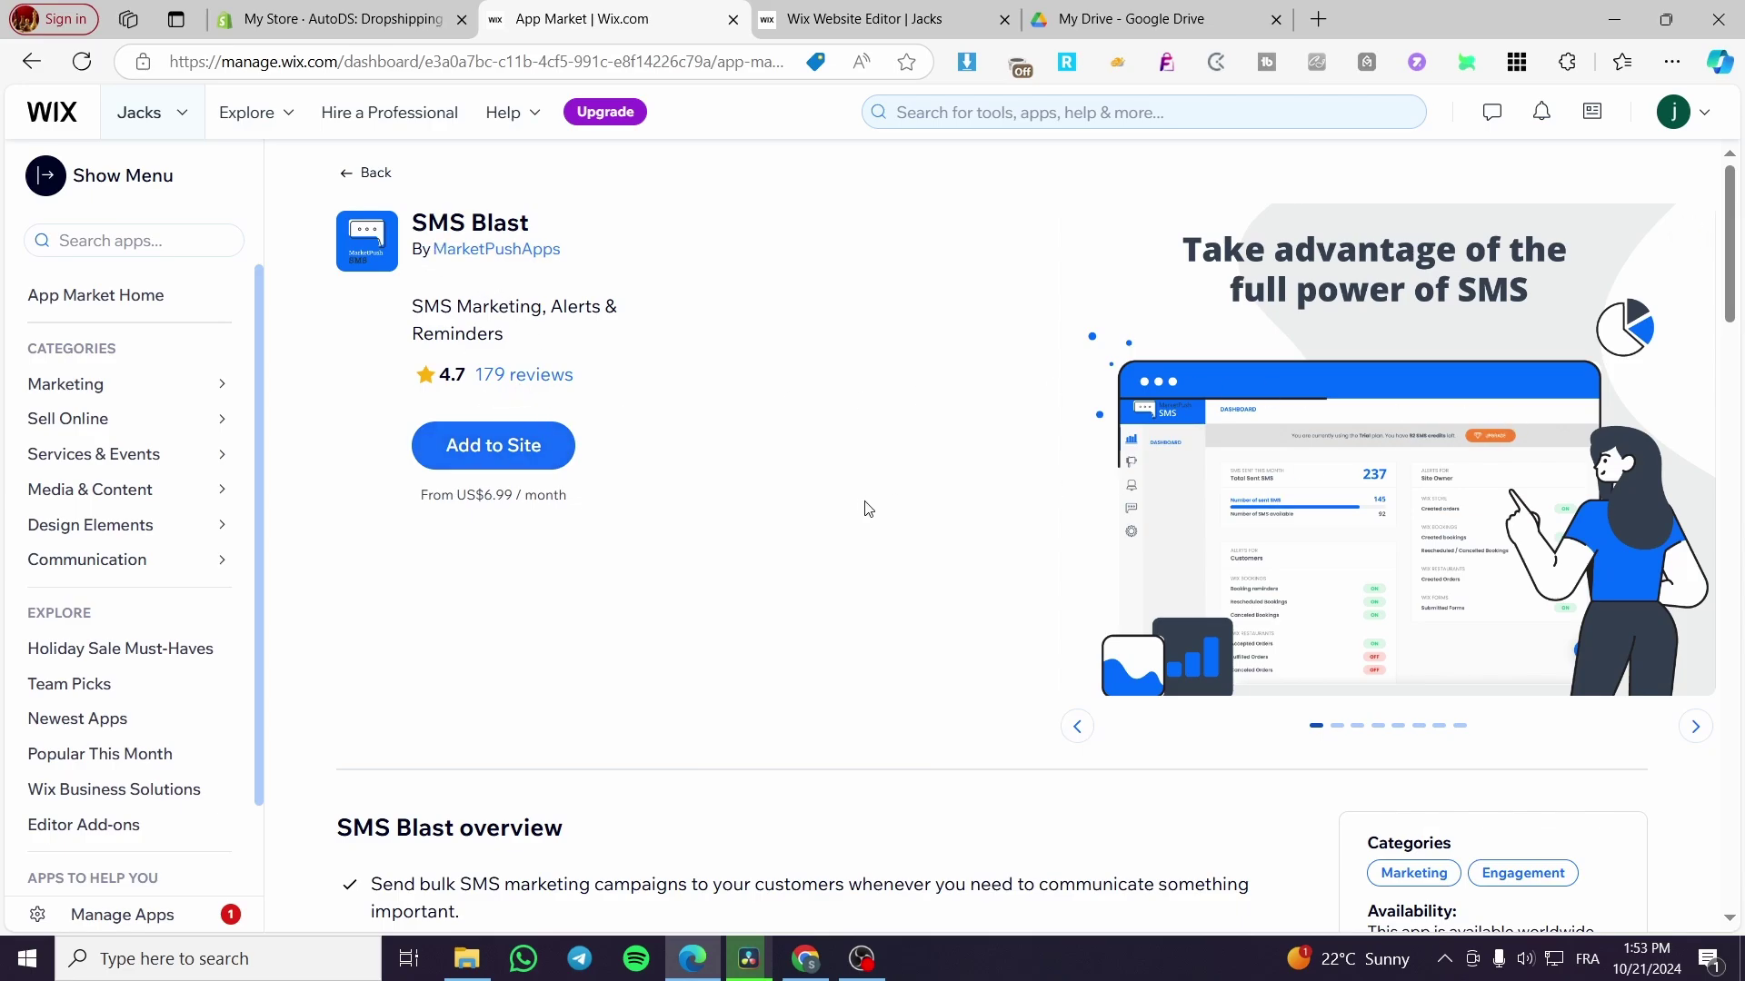
Step: Add SMS Blast to the site and accept its permissions with Agree & Add
{"action": "left_click", "coordinate": [546, 448]}
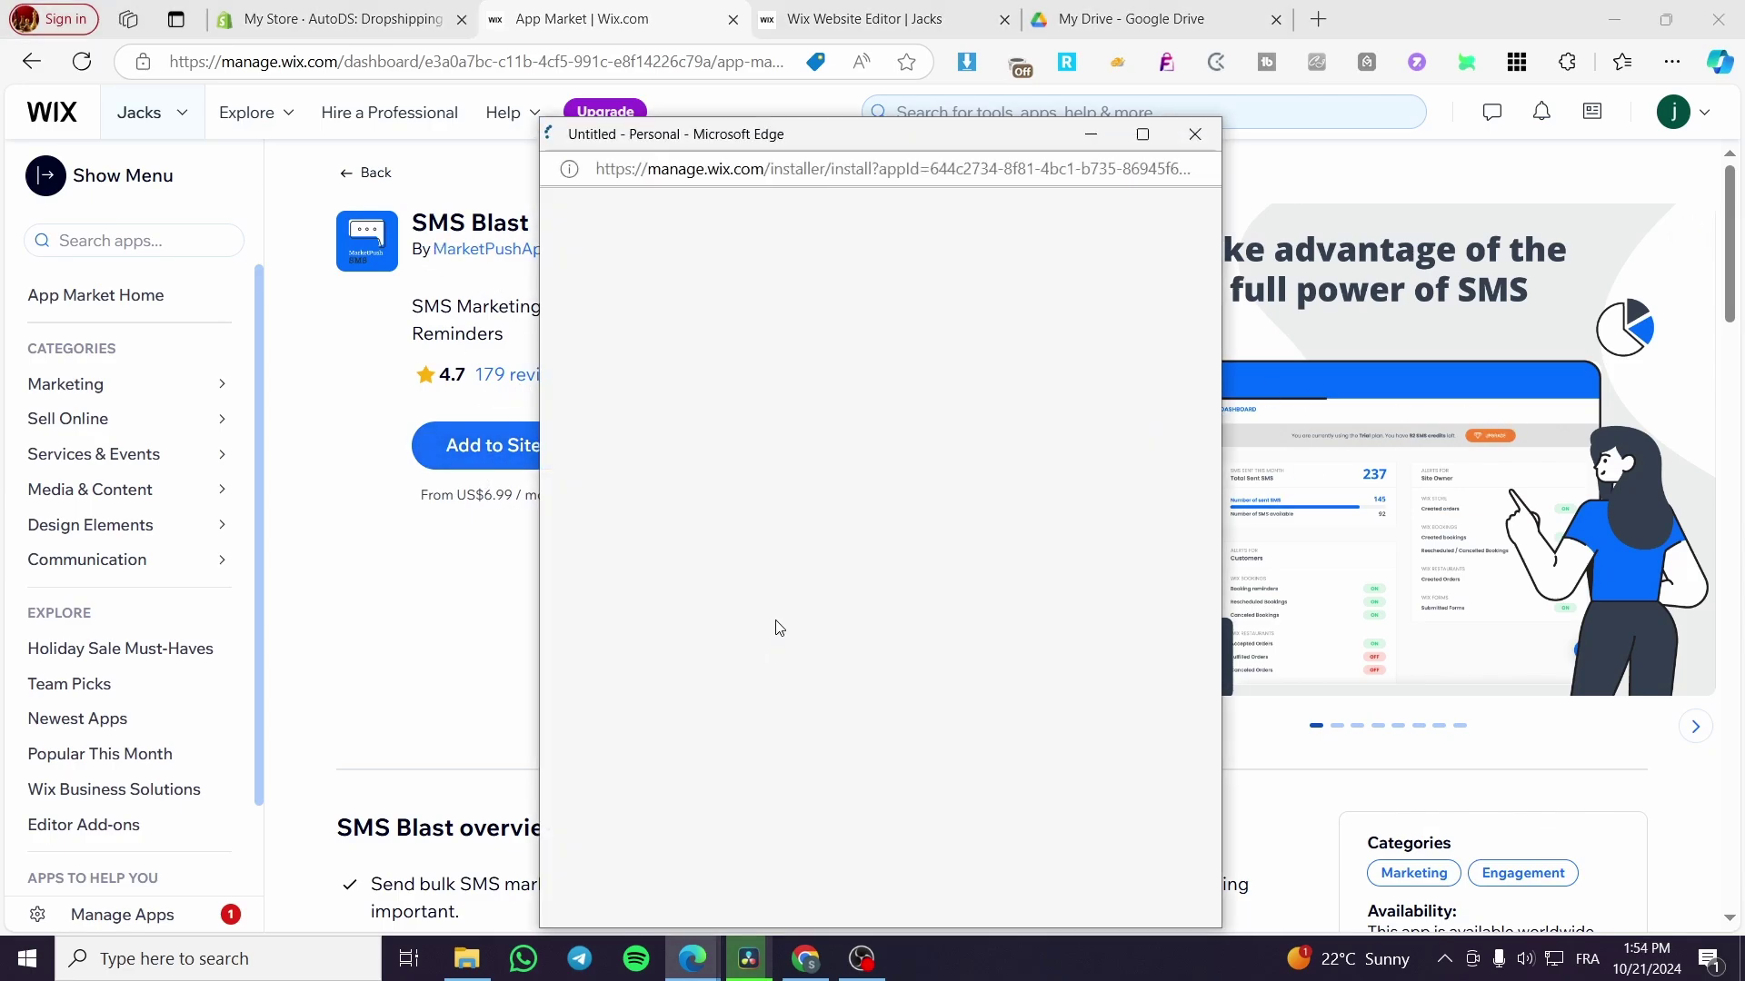
{"action": "left_click_drag", "start_coordinate": [715, 137], "coordinate": [803, 129]}
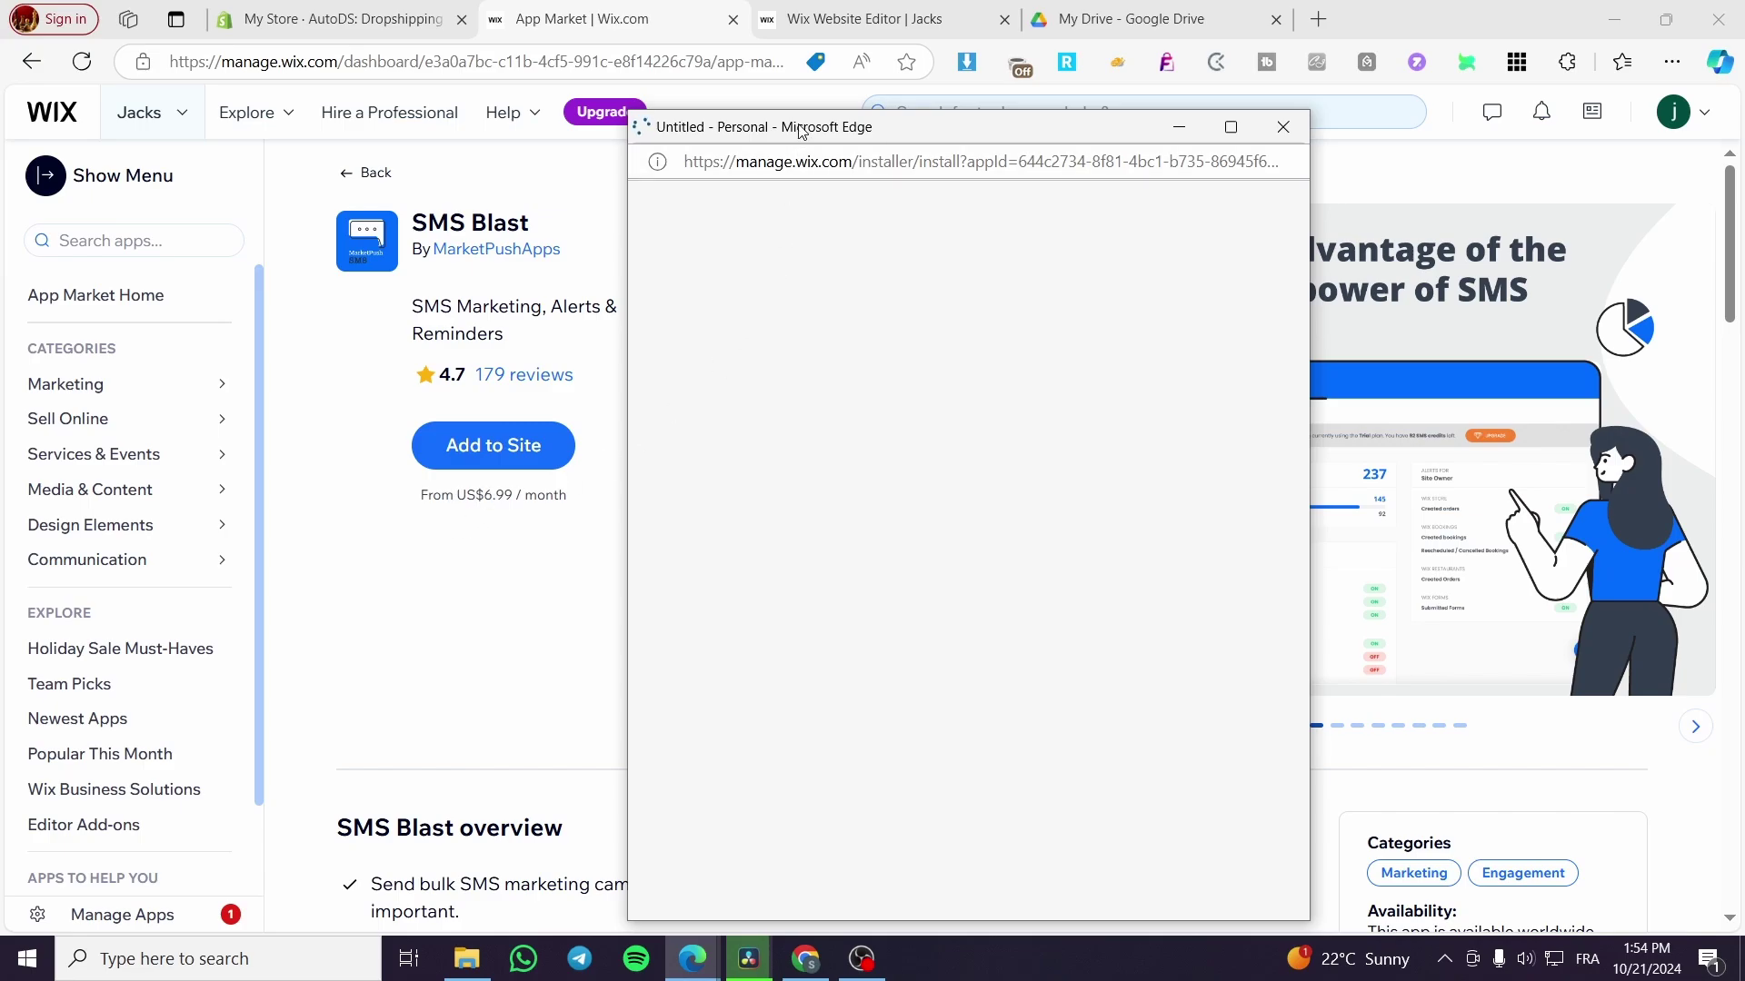
{"action": "left_click_drag", "start_coordinate": [794, 126], "coordinate": [738, 100]}
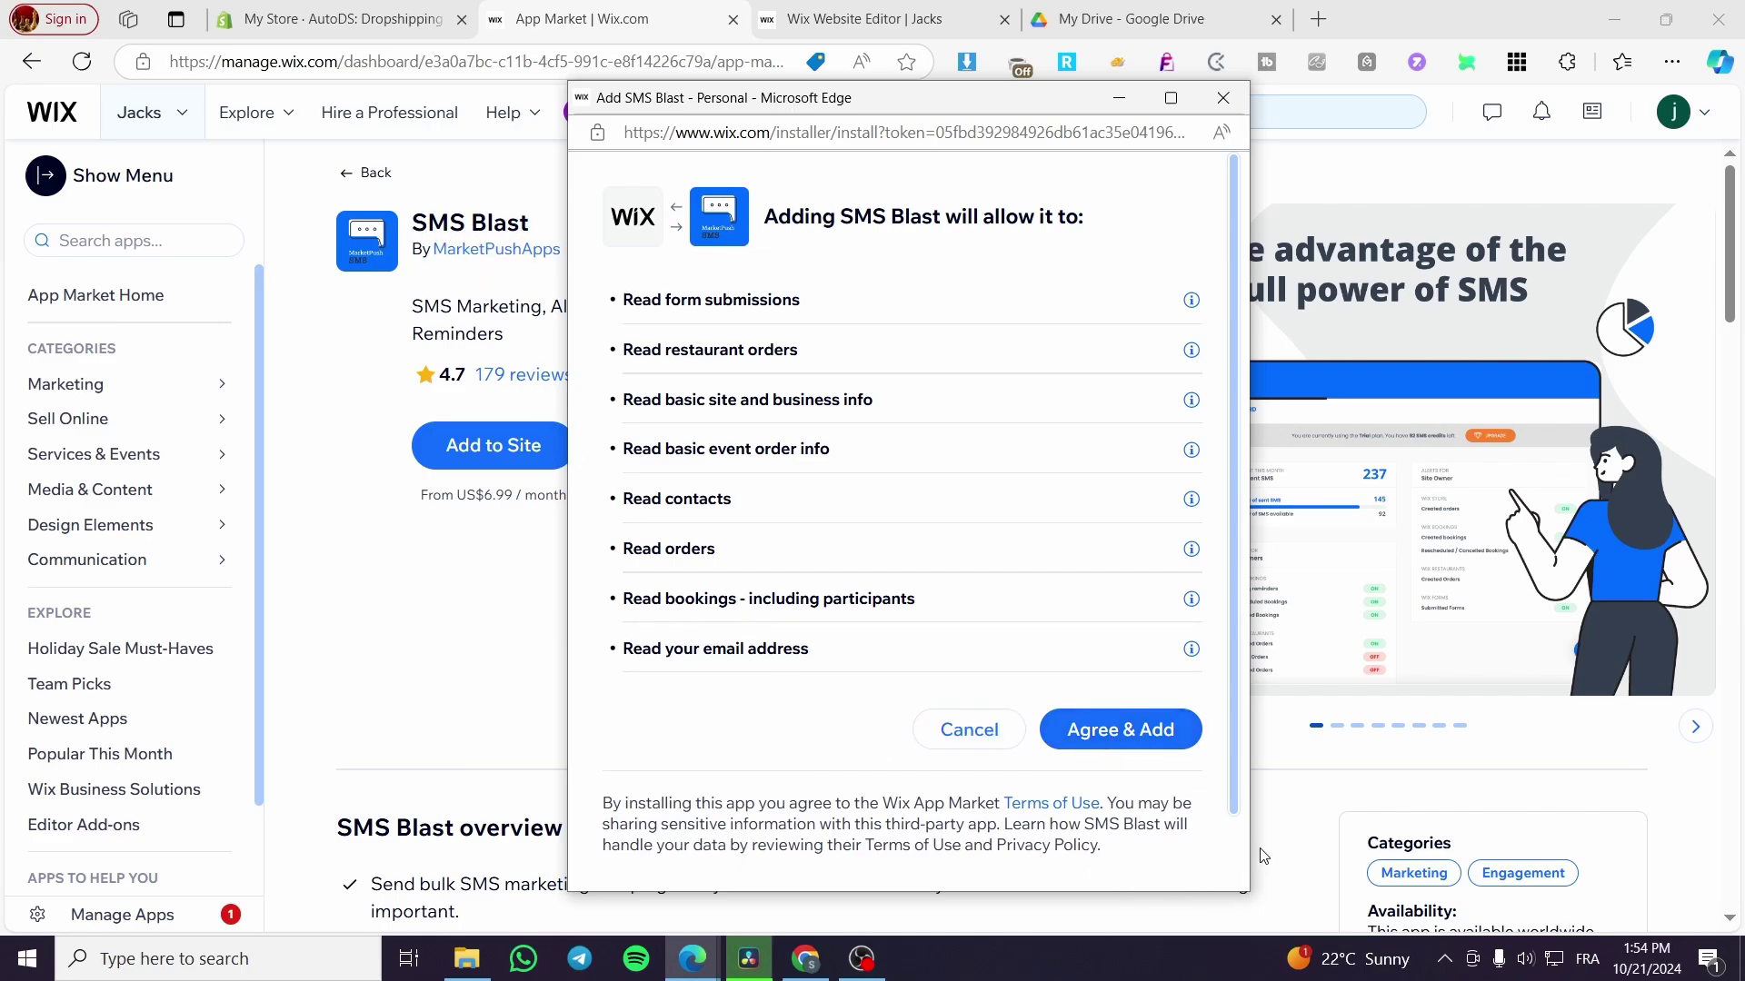
{"action": "left_click", "coordinate": [1124, 737]}
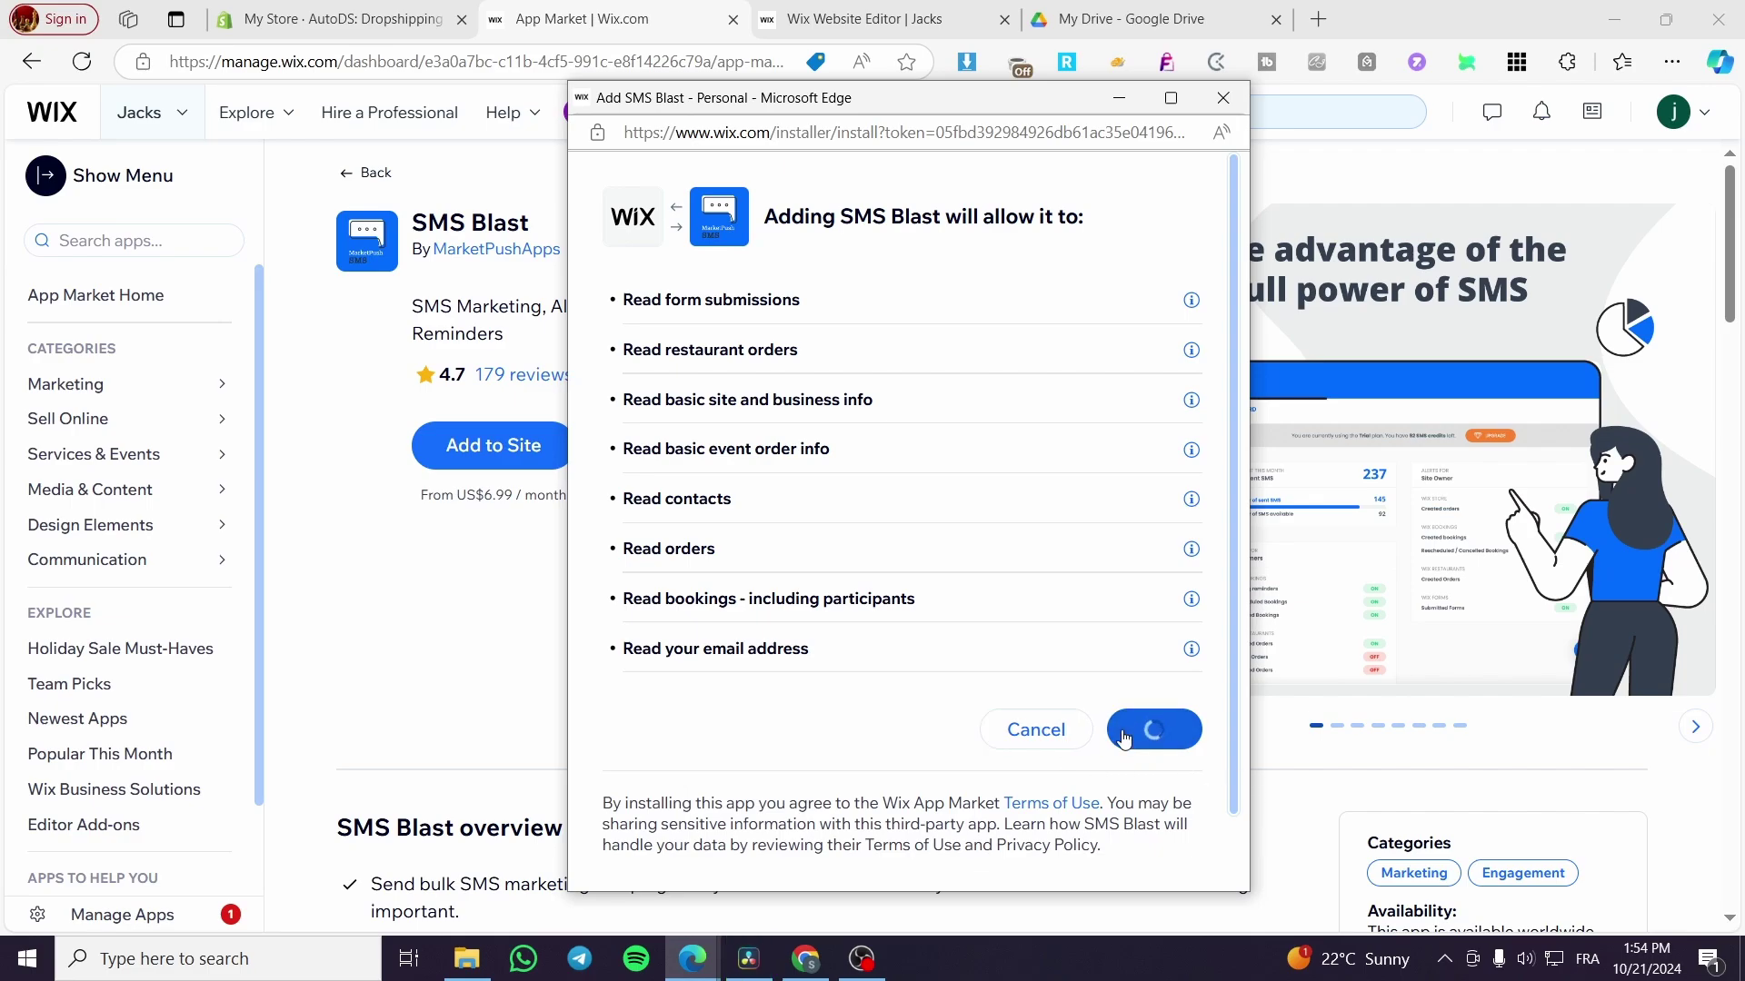
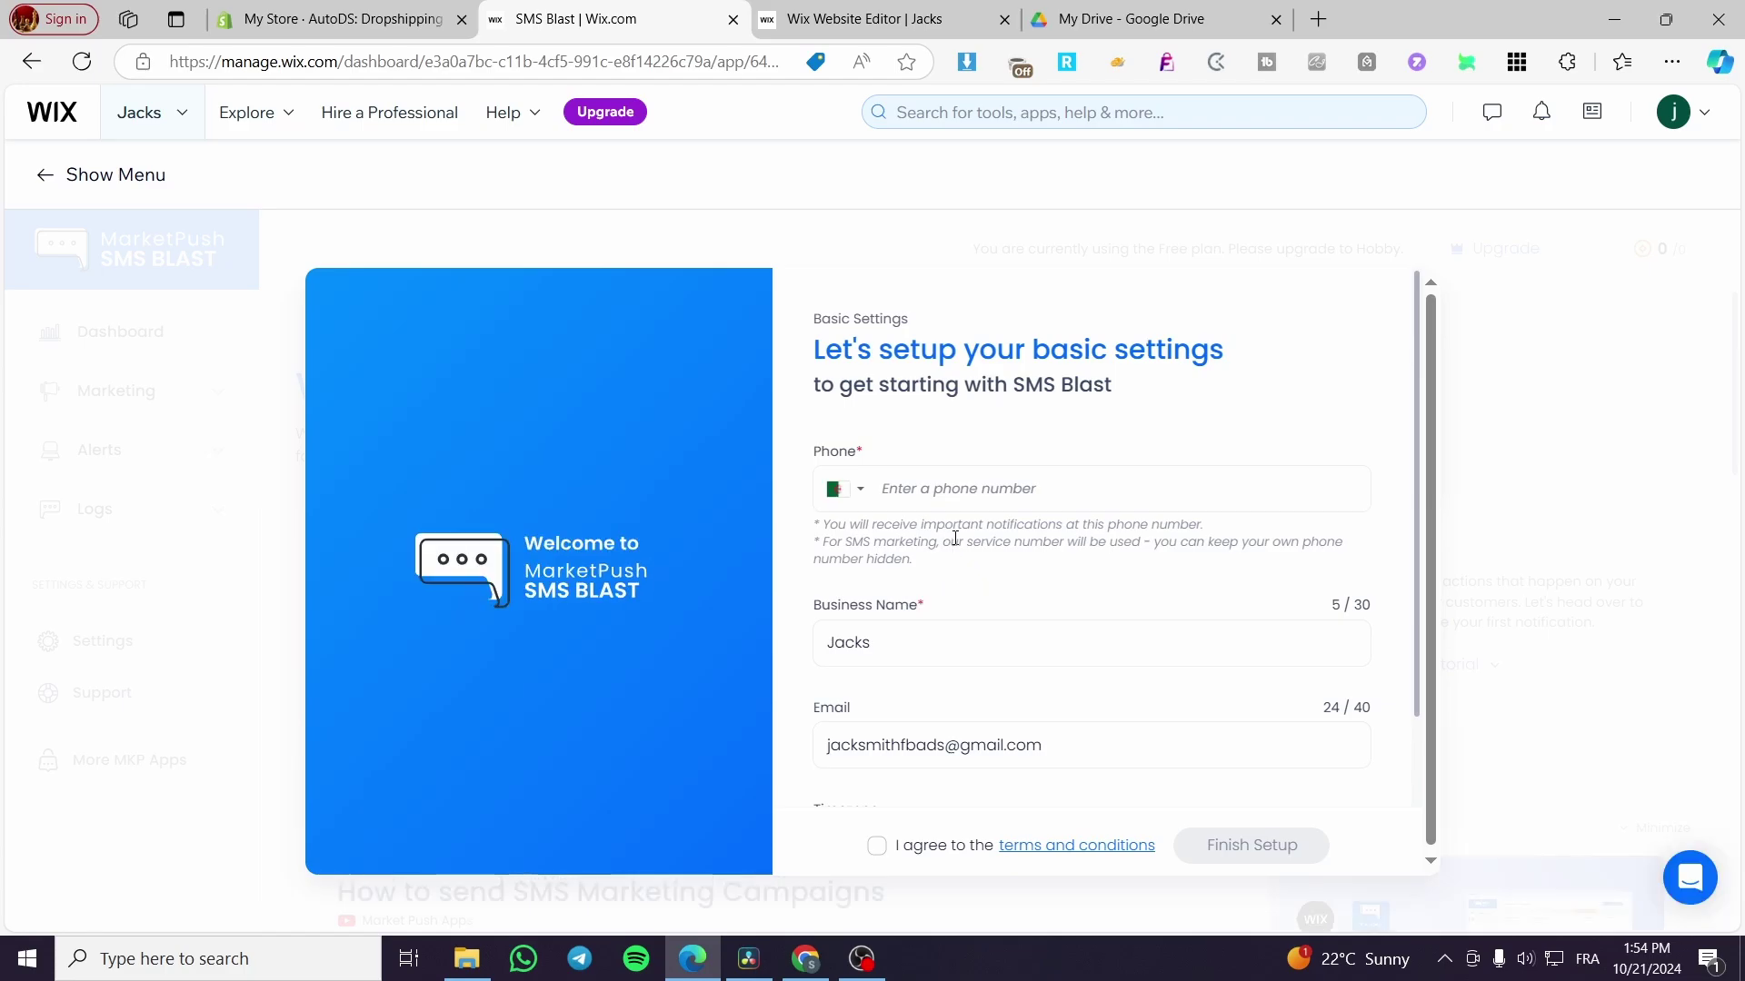
{"action": "scroll", "coordinate": [948, 424], "scroll_direction": "down", "scroll_amount": 1}
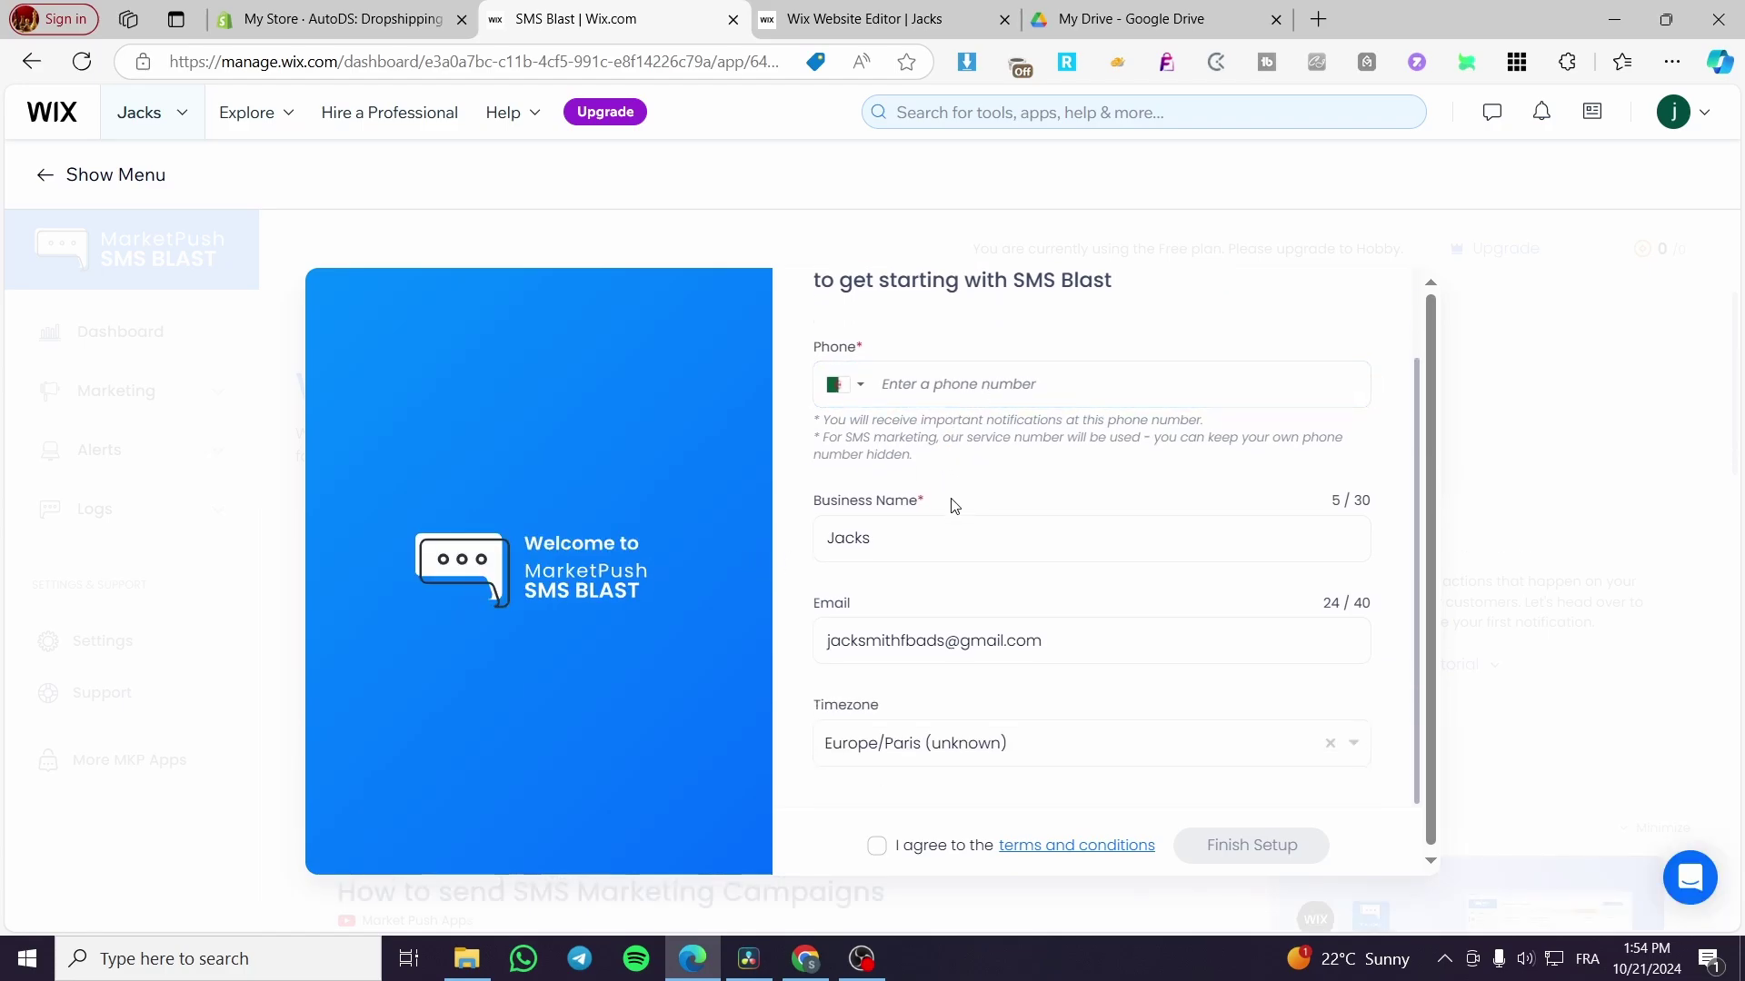
Step: Check the Basic Settings business name and phone country codes, then close the setup form unfinished
{"action": "left_click", "coordinate": [893, 535]}
{"action": "left_click", "coordinate": [885, 593]}
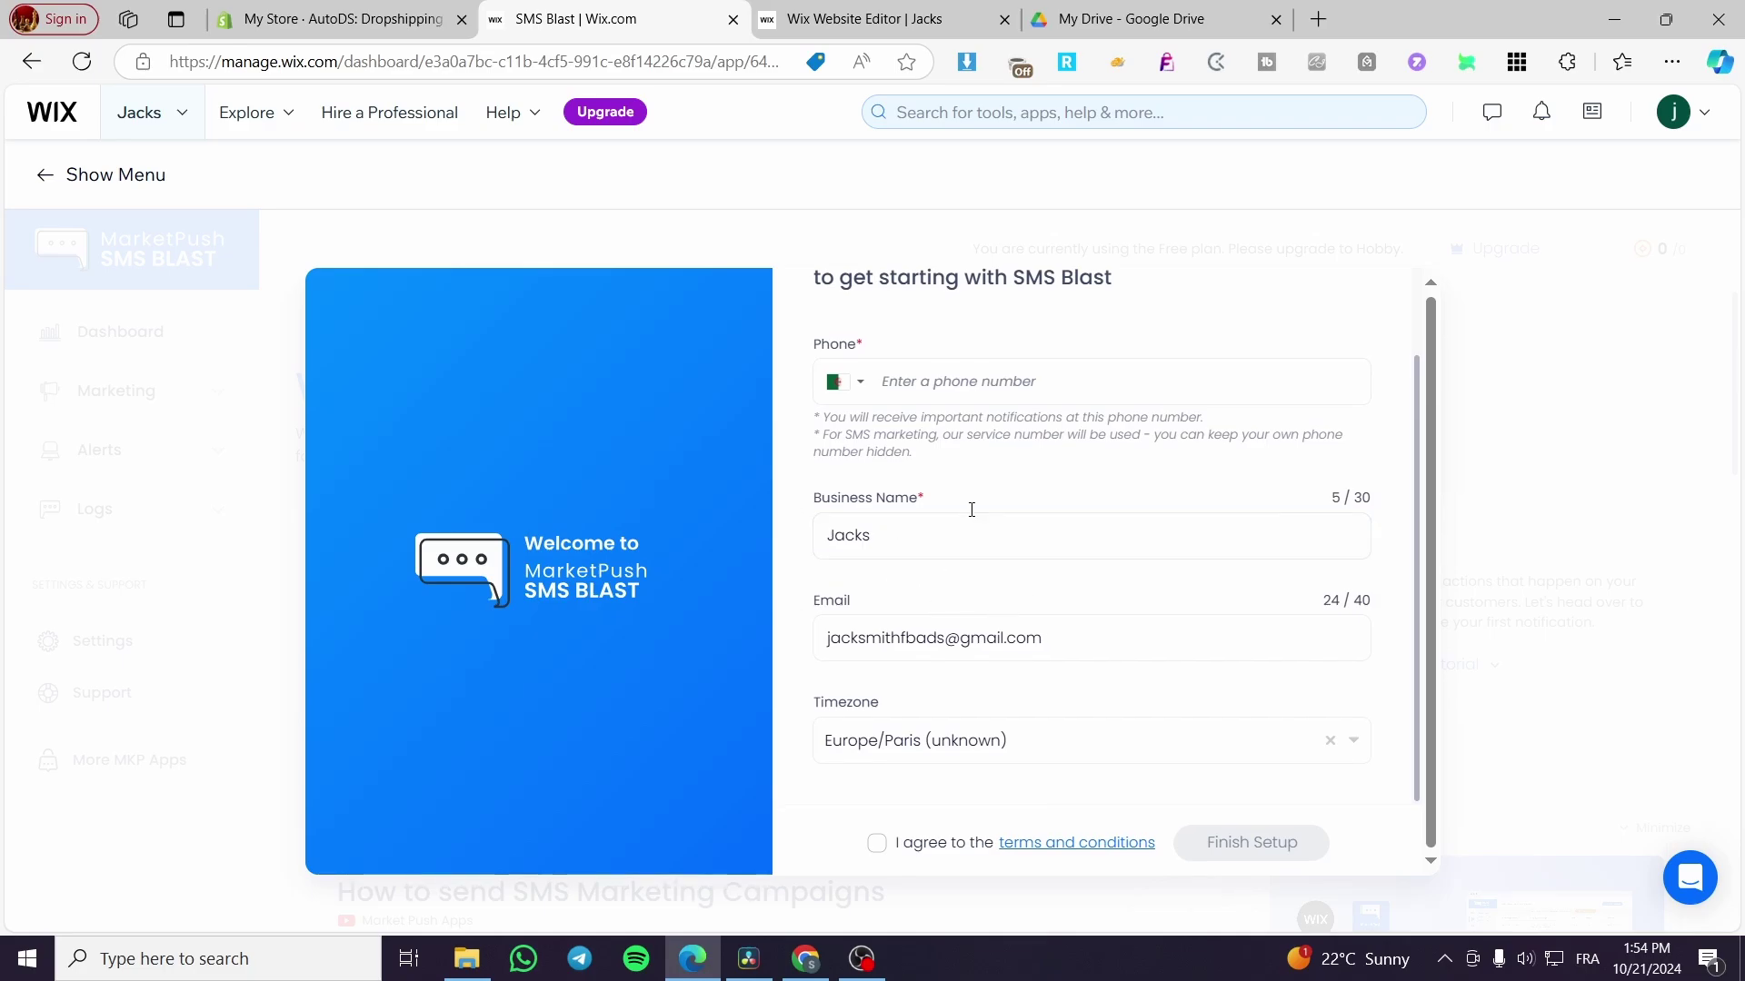
{"action": "left_click", "coordinate": [858, 383]}
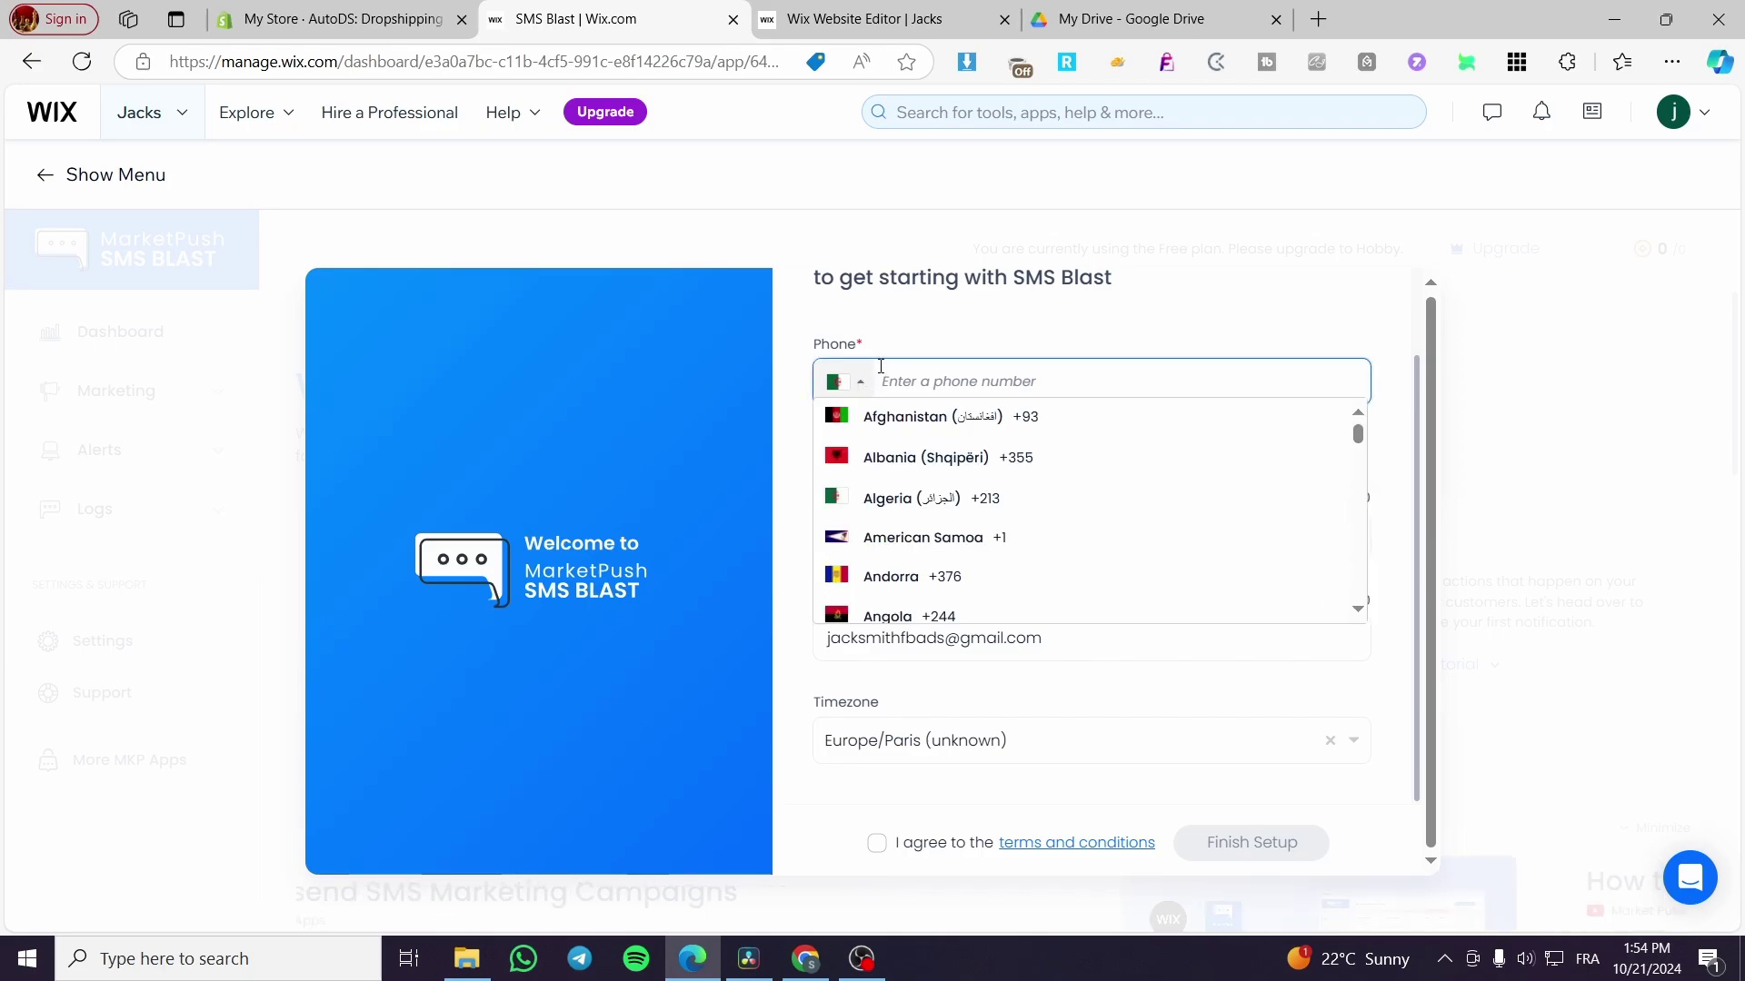
{"action": "left_click", "coordinate": [900, 319]}
{"action": "left_click", "coordinate": [1460, 806]}
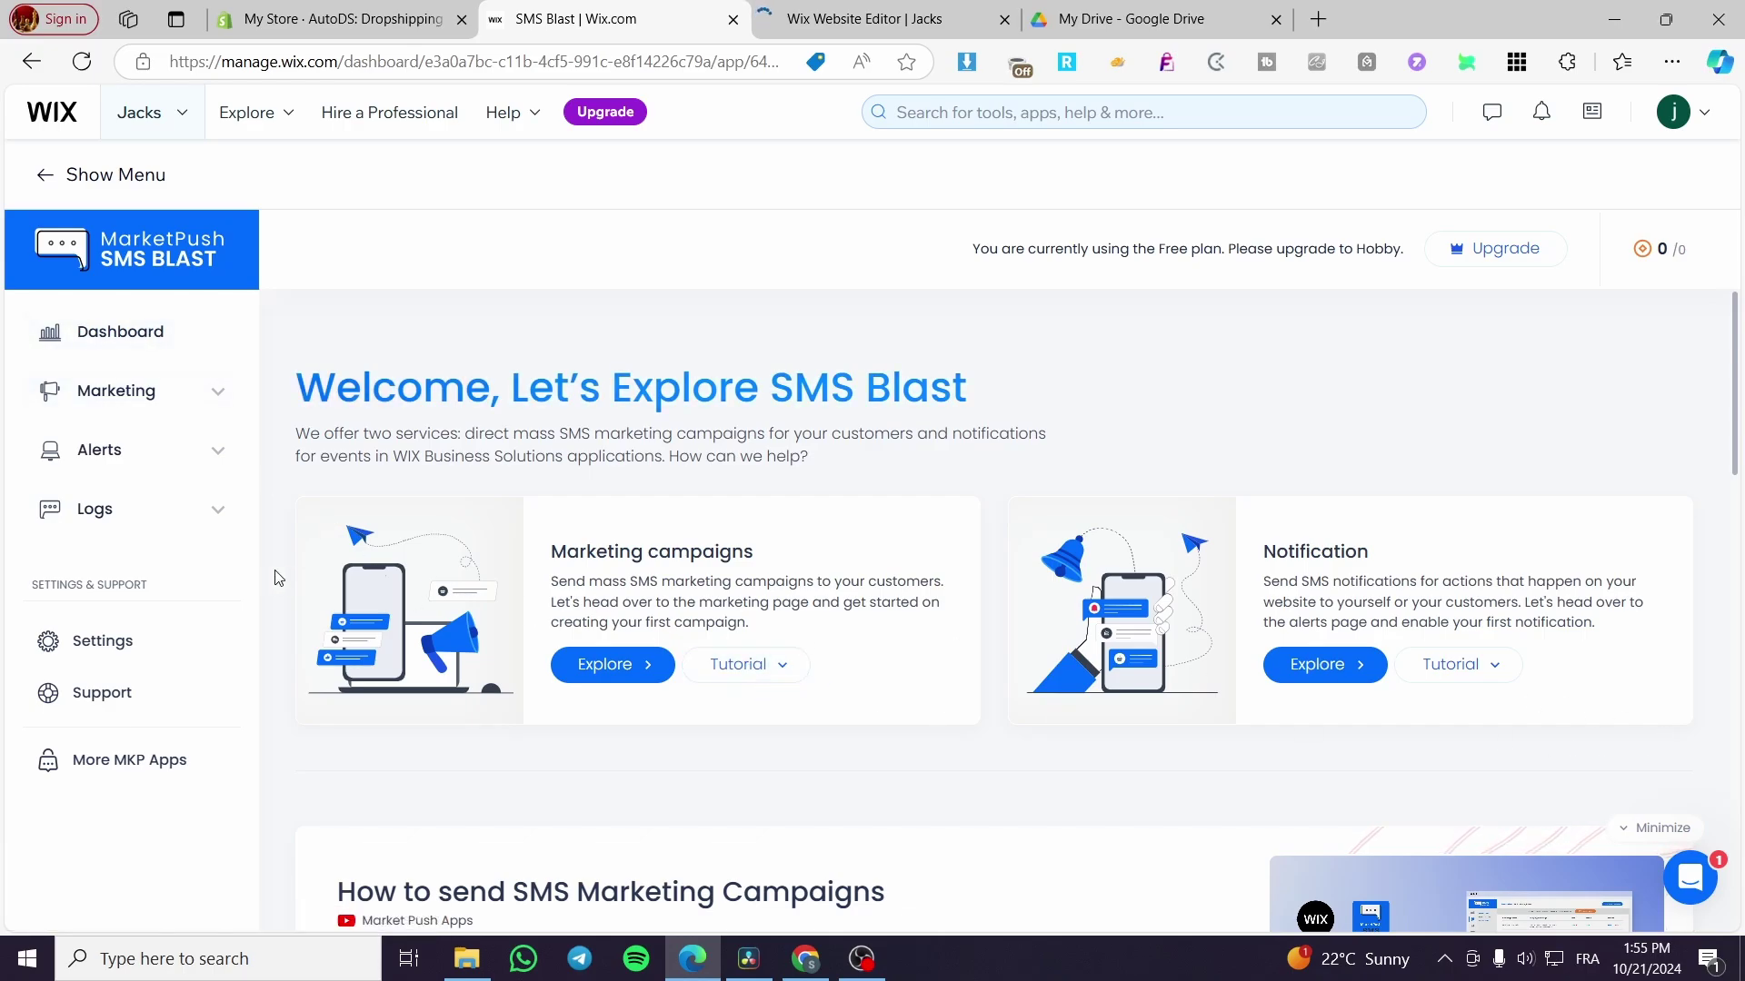
Step: Start a new campaign, accept the consent notice, and name it 'Promotional Invitation to the Store'
{"action": "left_click", "coordinate": [149, 394]}
{"action": "left_click", "coordinate": [133, 448]}
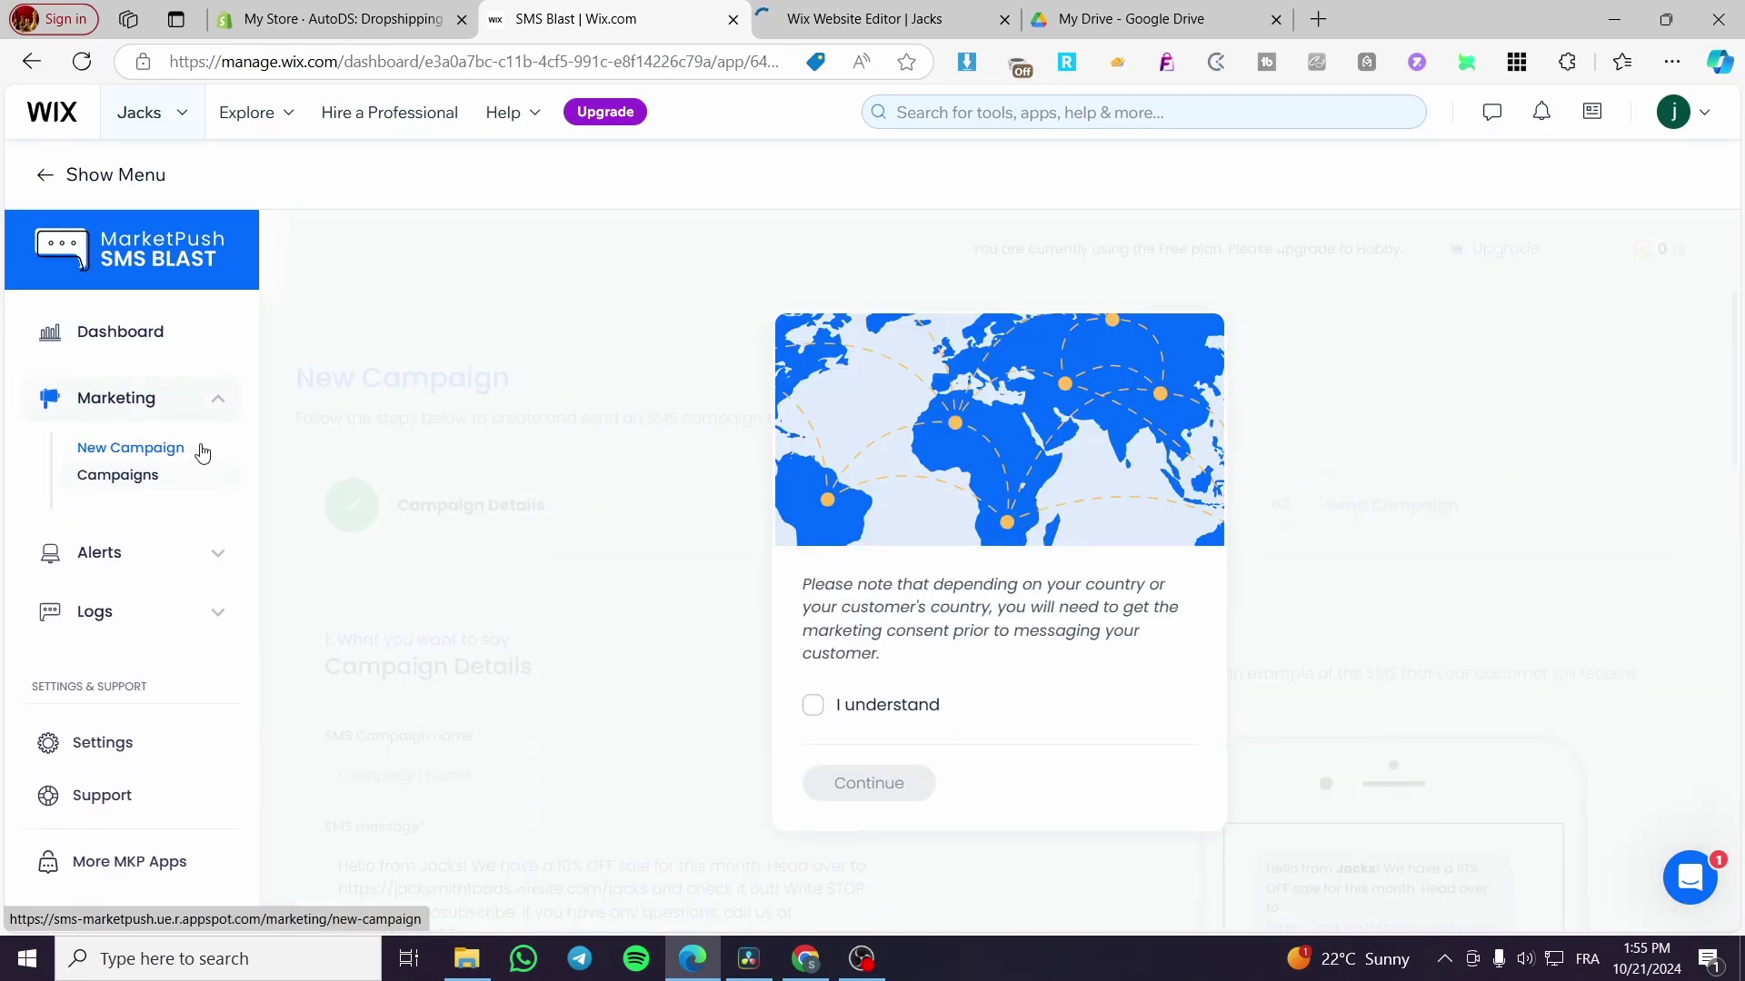
{"action": "left_click", "coordinate": [932, 716]}
{"action": "left_click", "coordinate": [868, 784]}
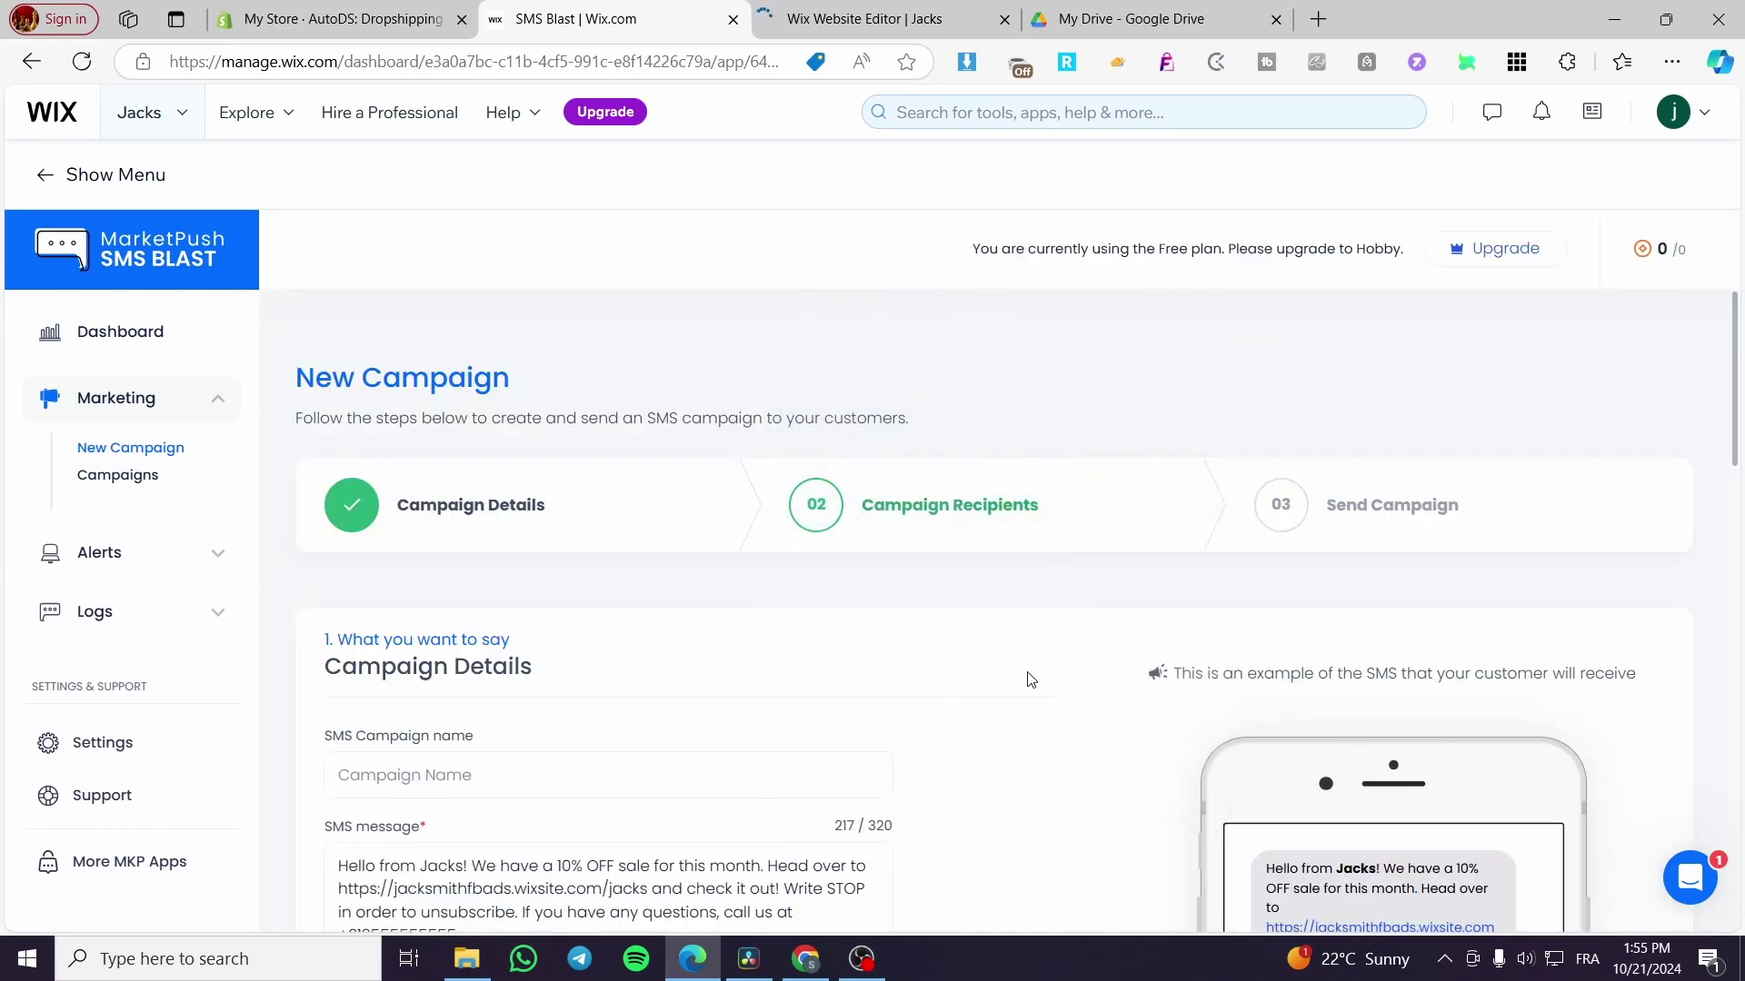
{"action": "scroll", "coordinate": [1042, 565], "scroll_direction": "down", "scroll_amount": 1}
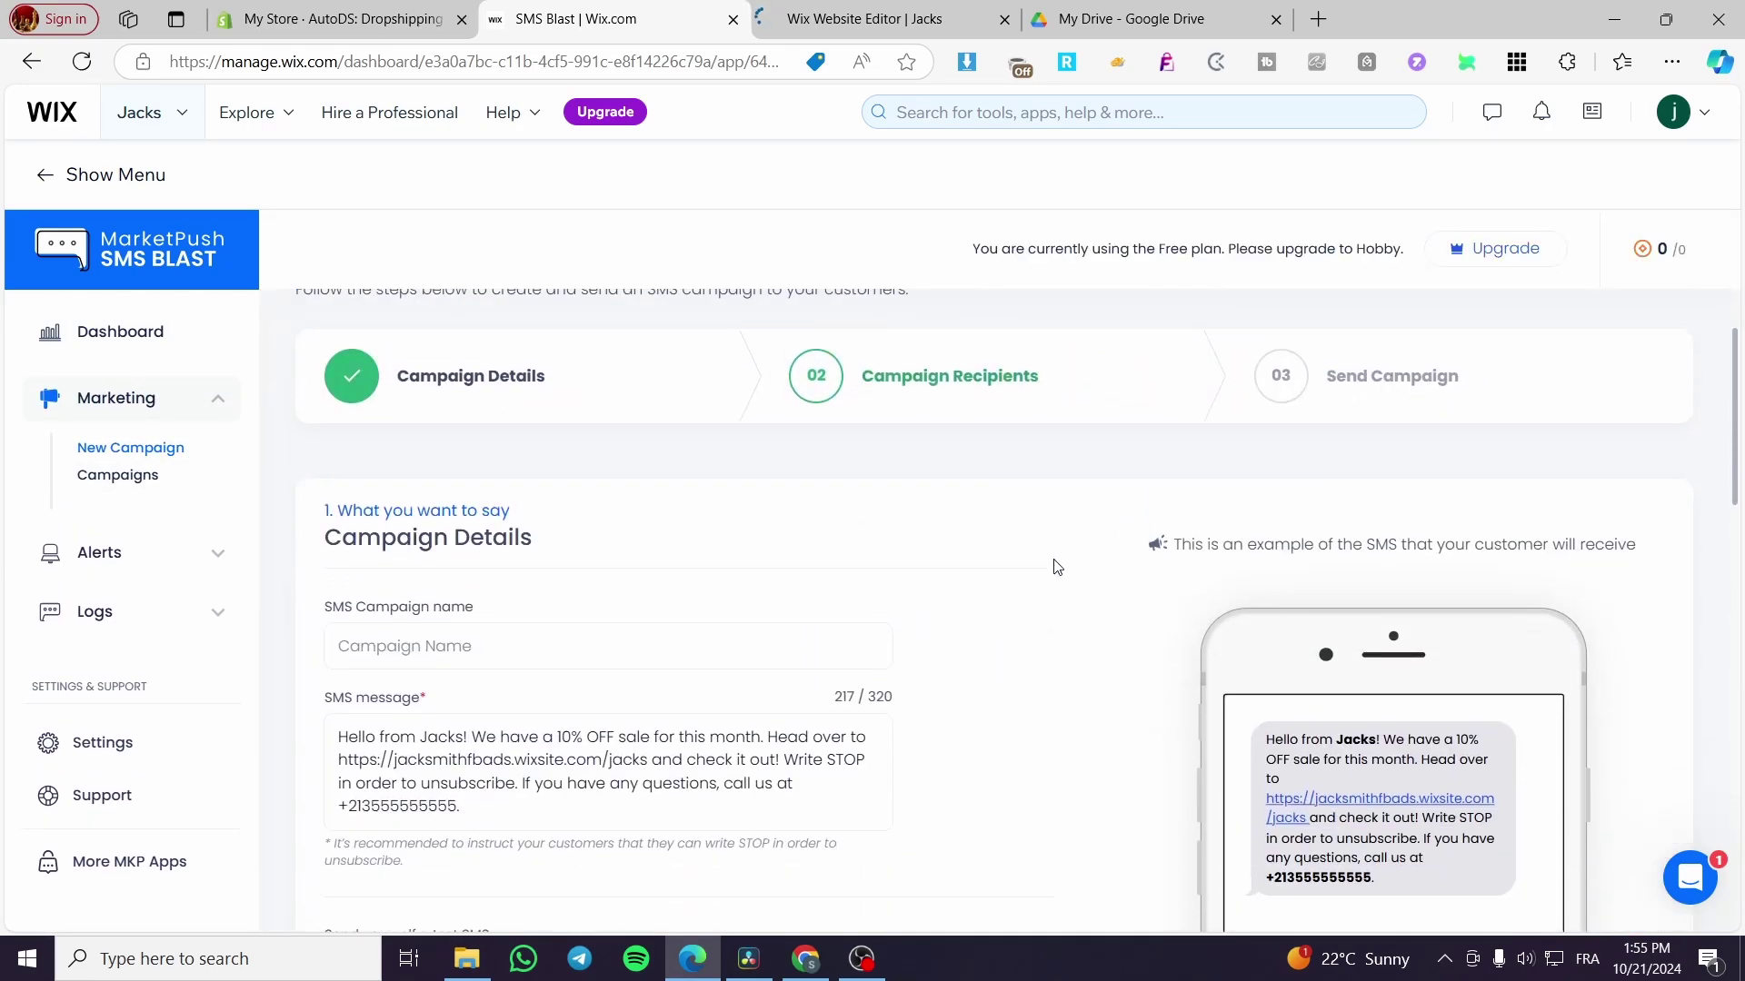
{"action": "scroll", "coordinate": [506, 576], "scroll_direction": "down", "scroll_amount": 2}
{"action": "scroll", "coordinate": [483, 620], "scroll_direction": "up", "scroll_amount": 3}
{"action": "left_click", "coordinate": [404, 664]}
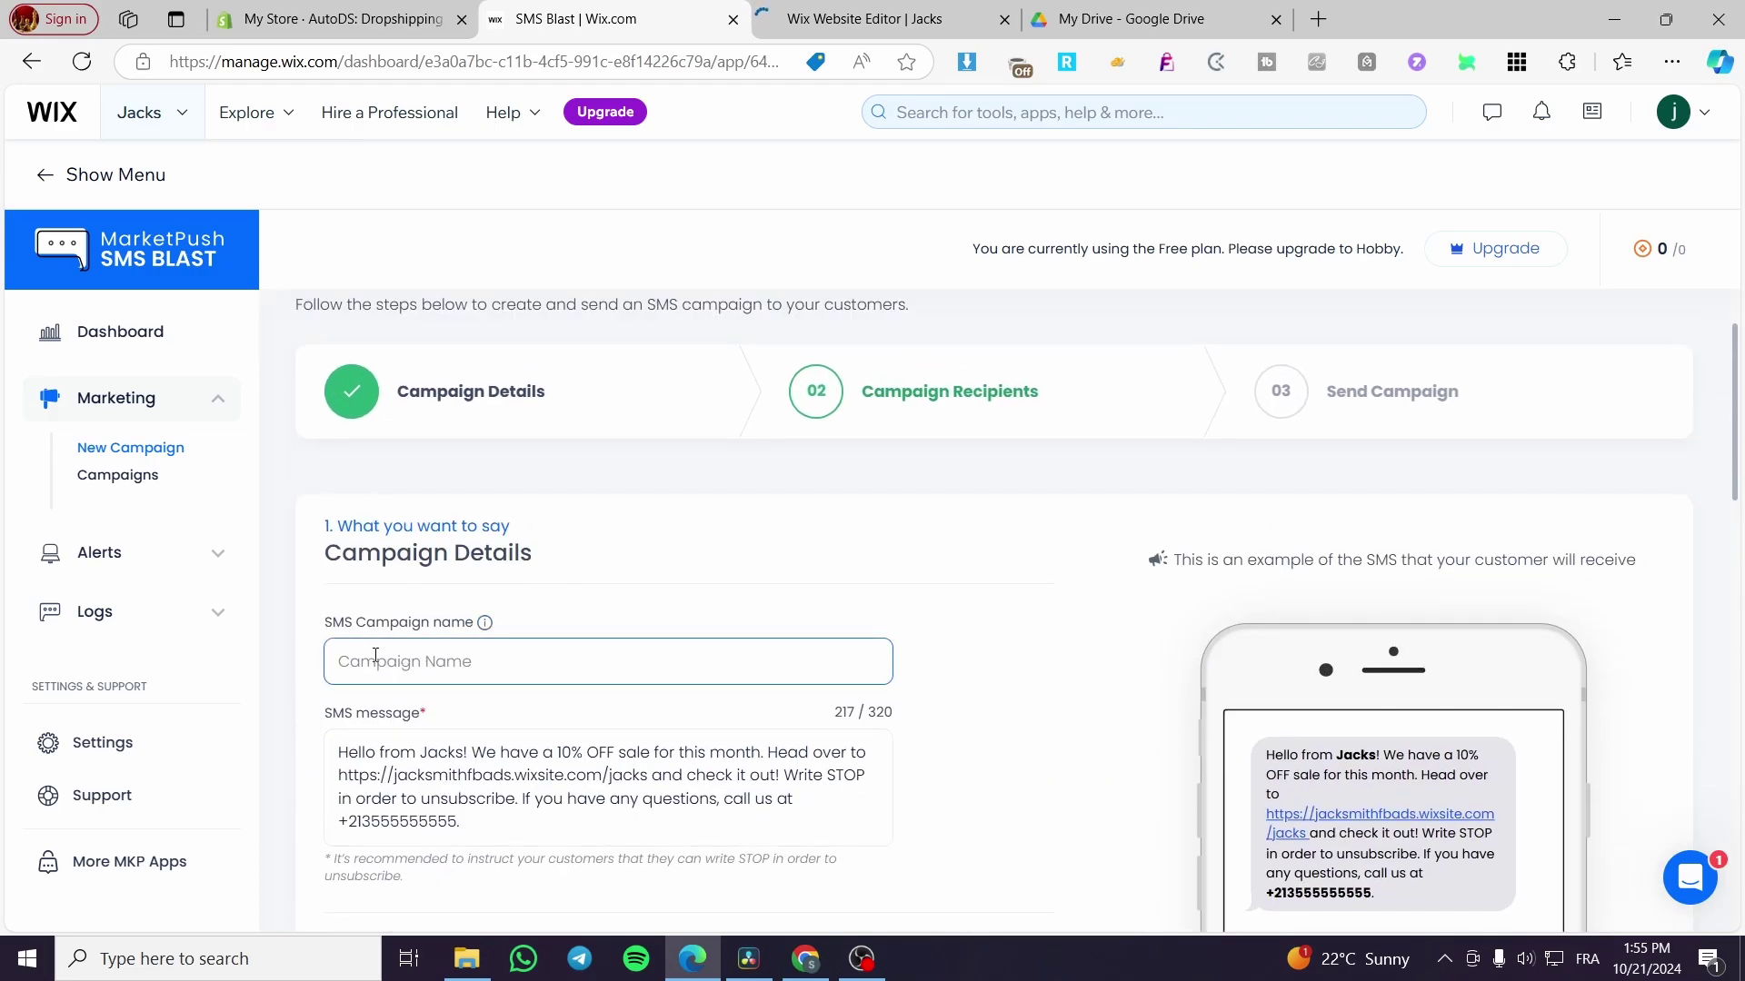
{"action": "left_click", "coordinate": [485, 665]}
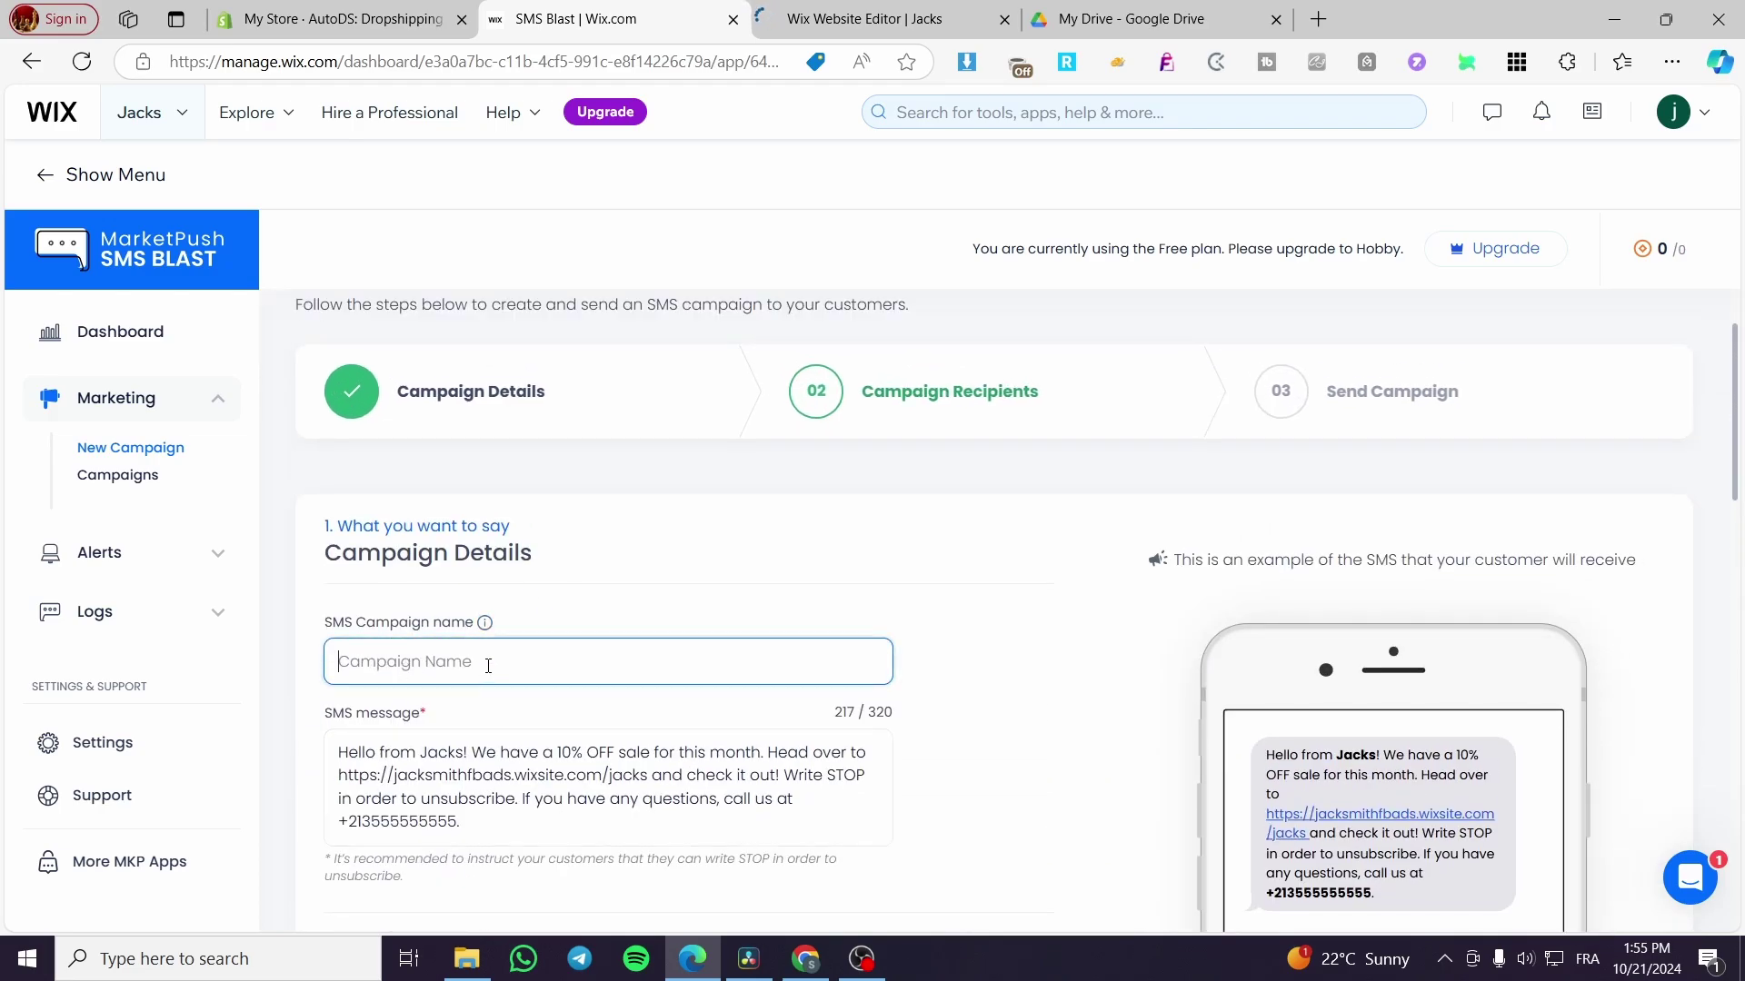
{"action": "type", "text": "P"}
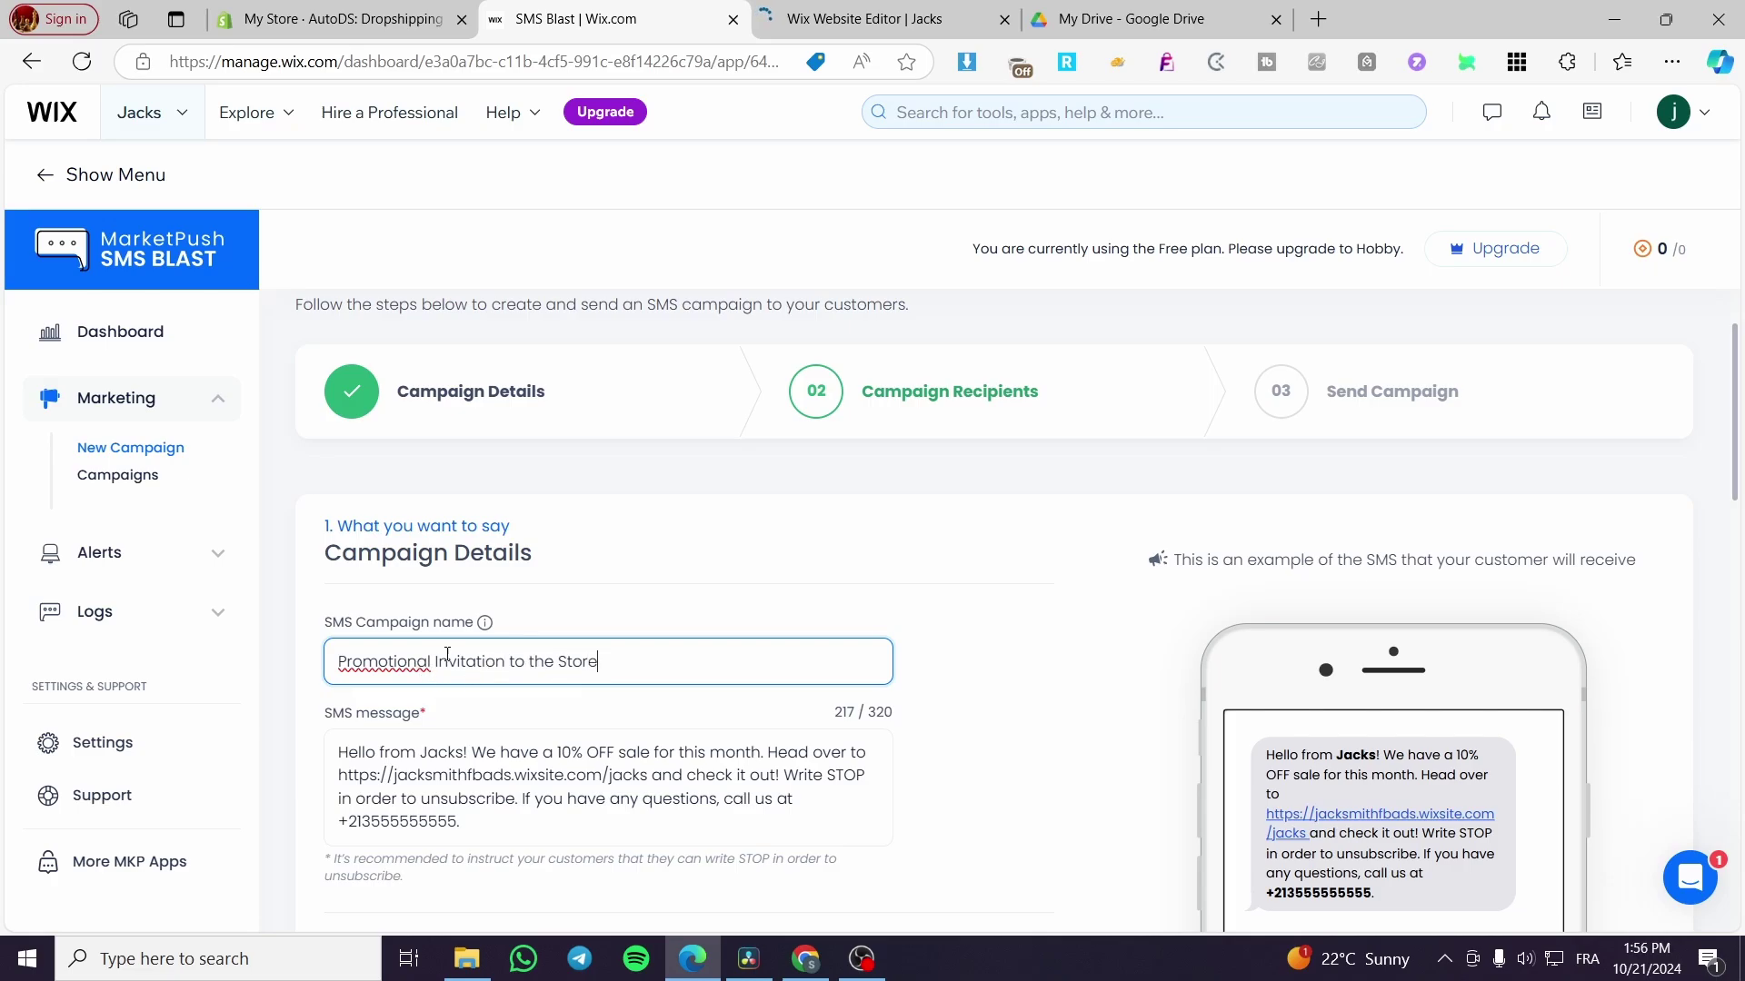
{"action": "scroll", "coordinate": [481, 650], "scroll_direction": "down", "scroll_amount": 3}
{"action": "scroll", "coordinate": [658, 631], "scroll_direction": "up", "scroll_amount": 2}
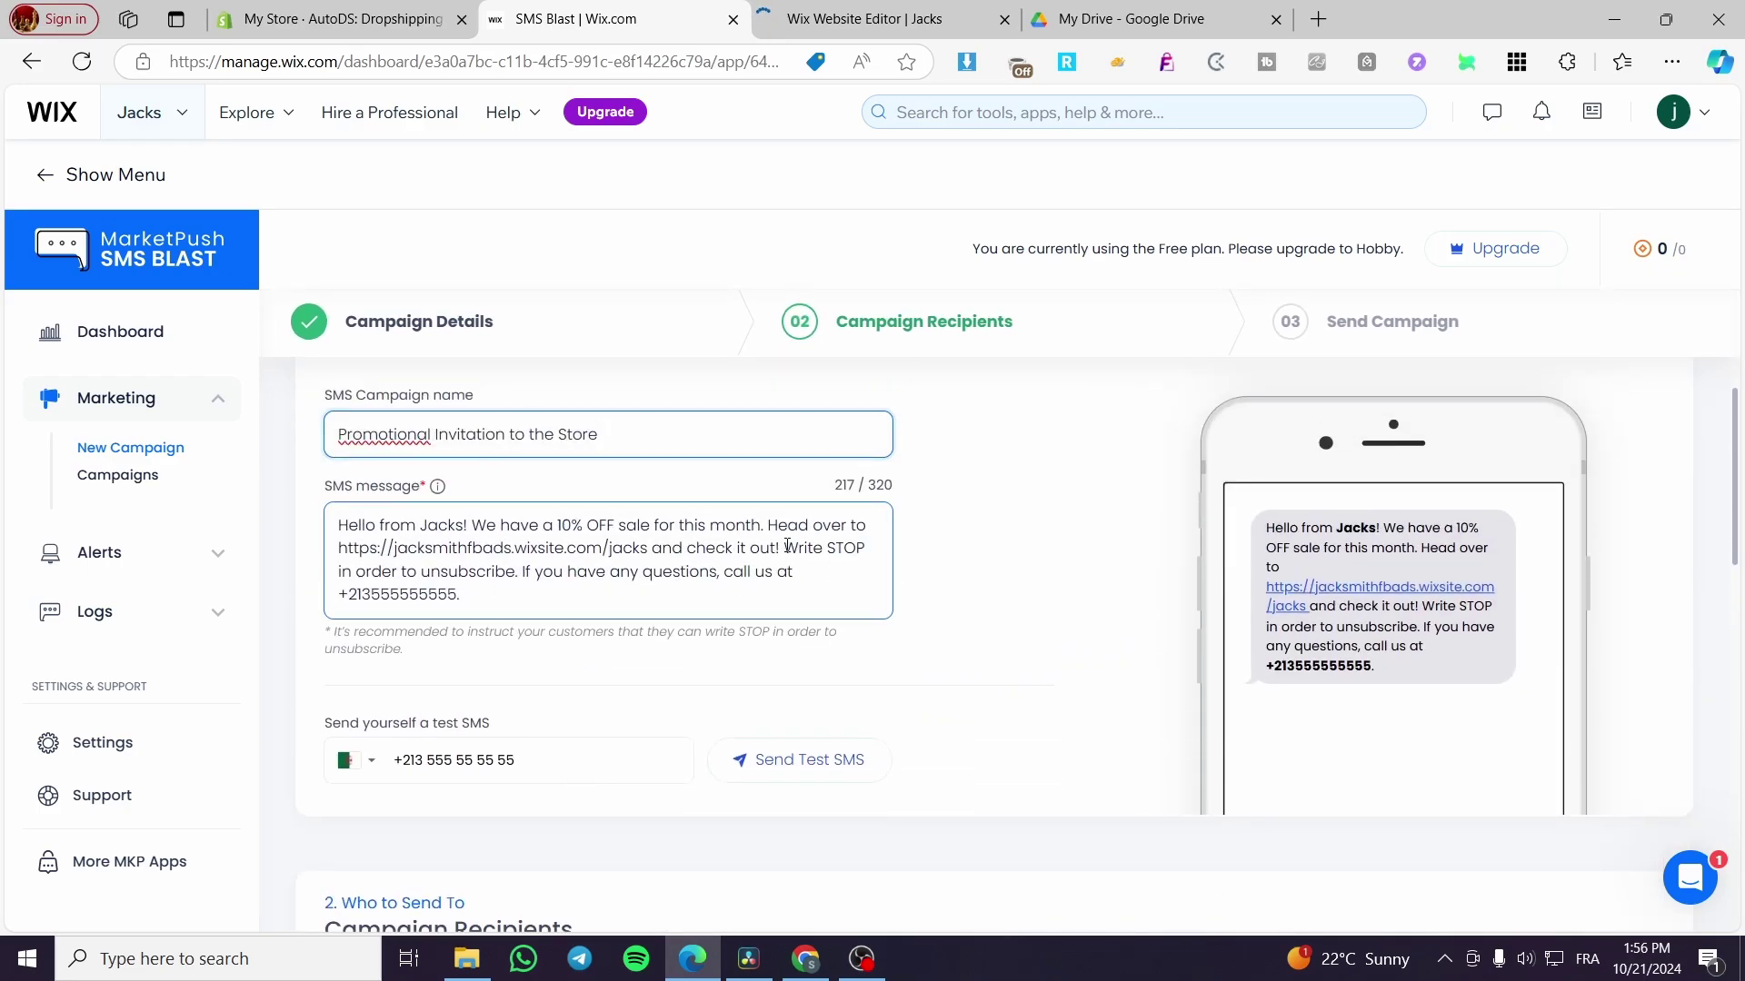
{"action": "left_click_drag", "start_coordinate": [784, 547], "coordinate": [882, 547]}
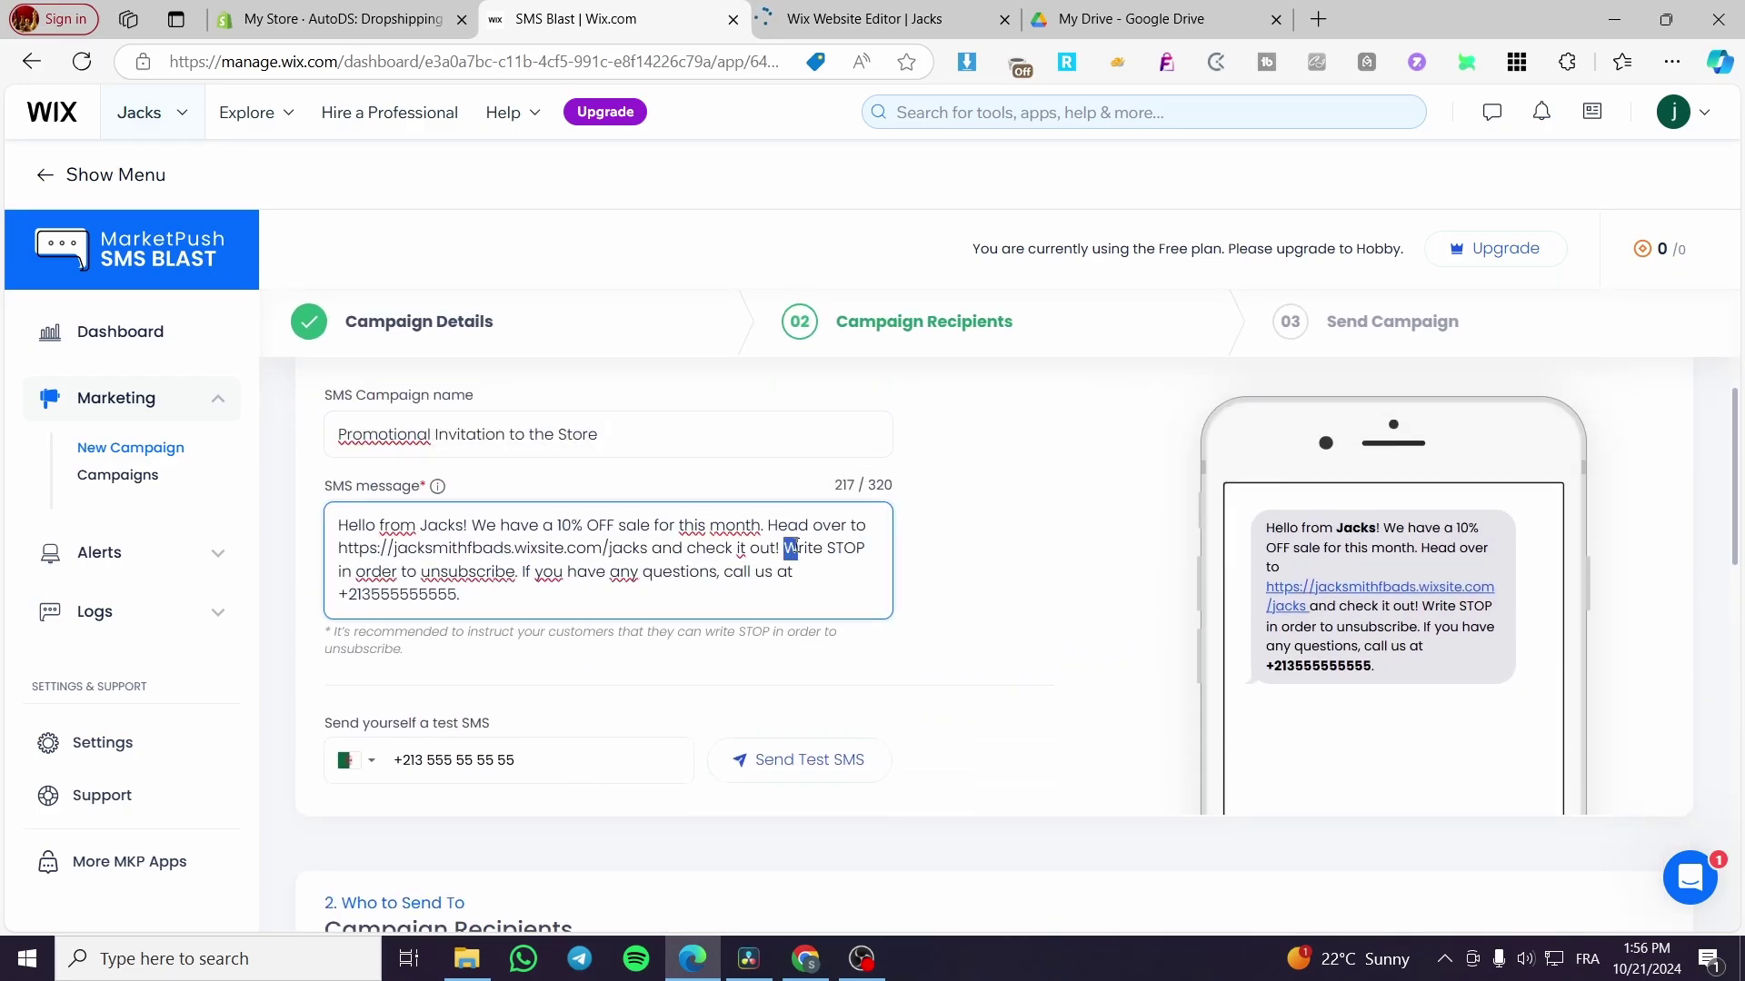
{"action": "left_click", "coordinate": [841, 551]}
{"action": "mouse_move", "coordinate": [785, 547]}
{"action": "left_mouse_down"}
{"action": "mouse_move", "coordinate": [399, 591]}
{"action": "mouse_move", "coordinate": [518, 571]}
{"action": "left_mouse_up"}
{"action": "left_click", "coordinate": [547, 591]}
{"action": "scroll", "coordinate": [645, 560], "scroll_direction": "down", "scroll_amount": 1}
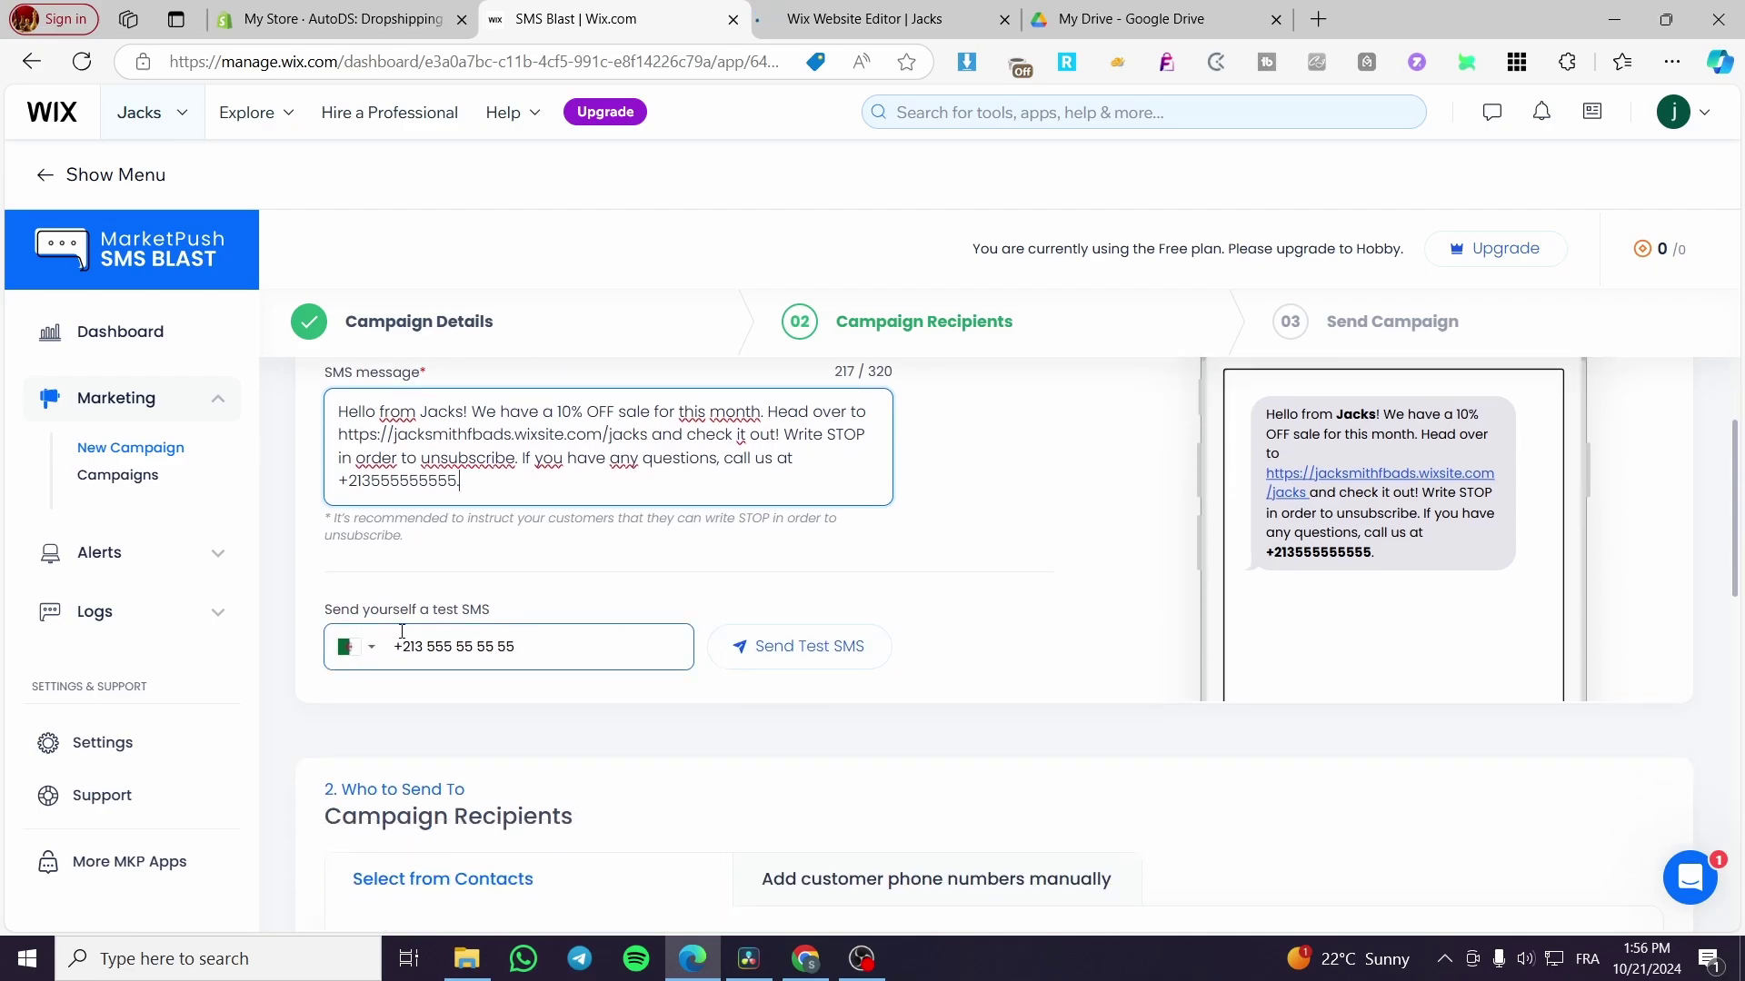
{"action": "scroll", "coordinate": [839, 652], "scroll_direction": "down", "scroll_amount": 1}
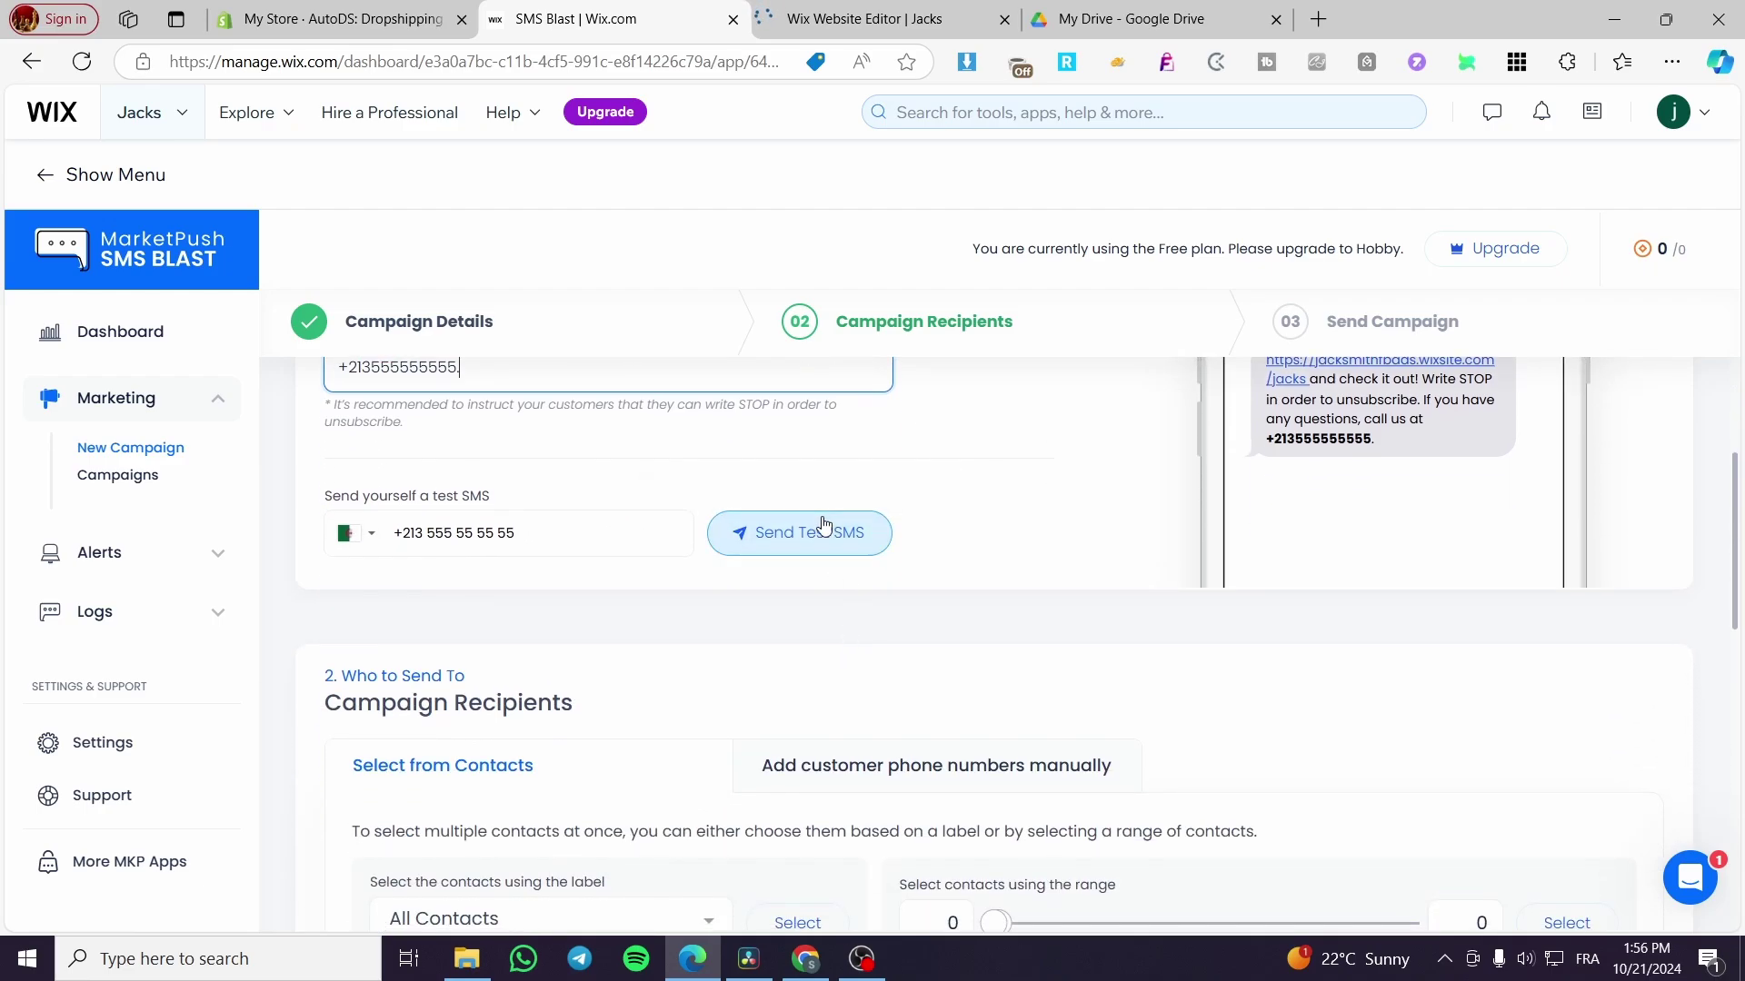
{"action": "scroll", "coordinate": [764, 560], "scroll_direction": "up", "scroll_amount": 2}
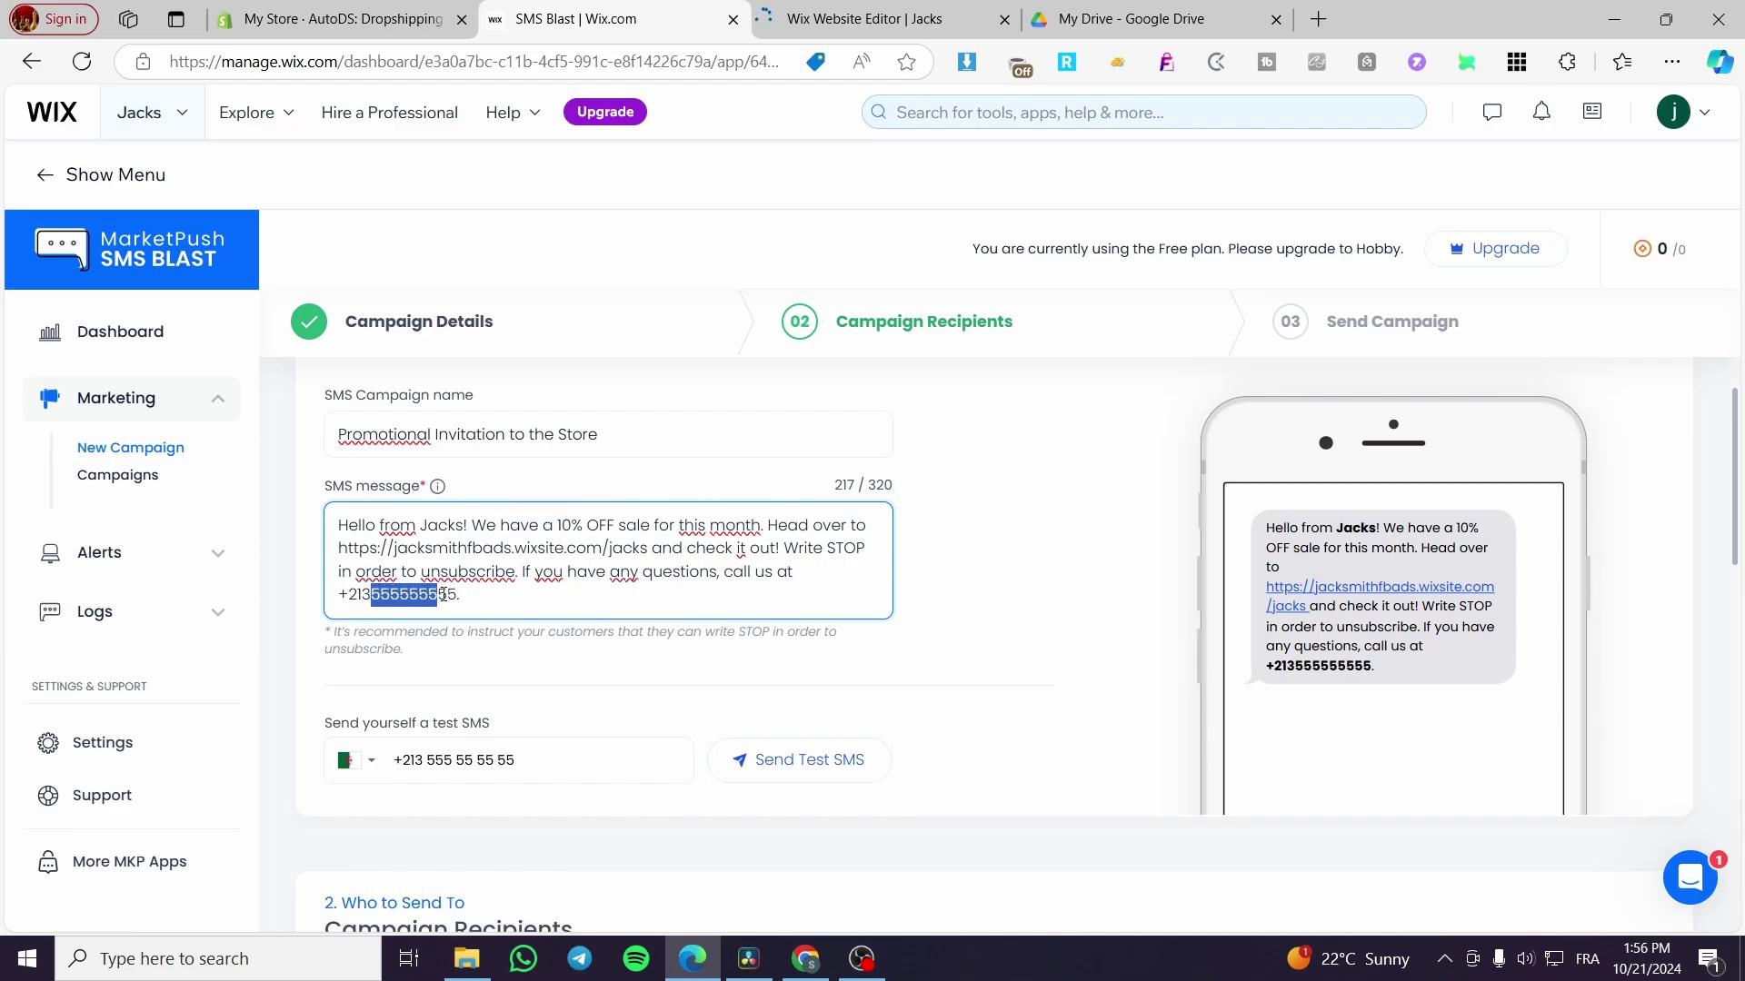
{"action": "left_click_drag", "start_coordinate": [371, 595], "coordinate": [459, 595]}
{"action": "left_click", "coordinate": [686, 671]}
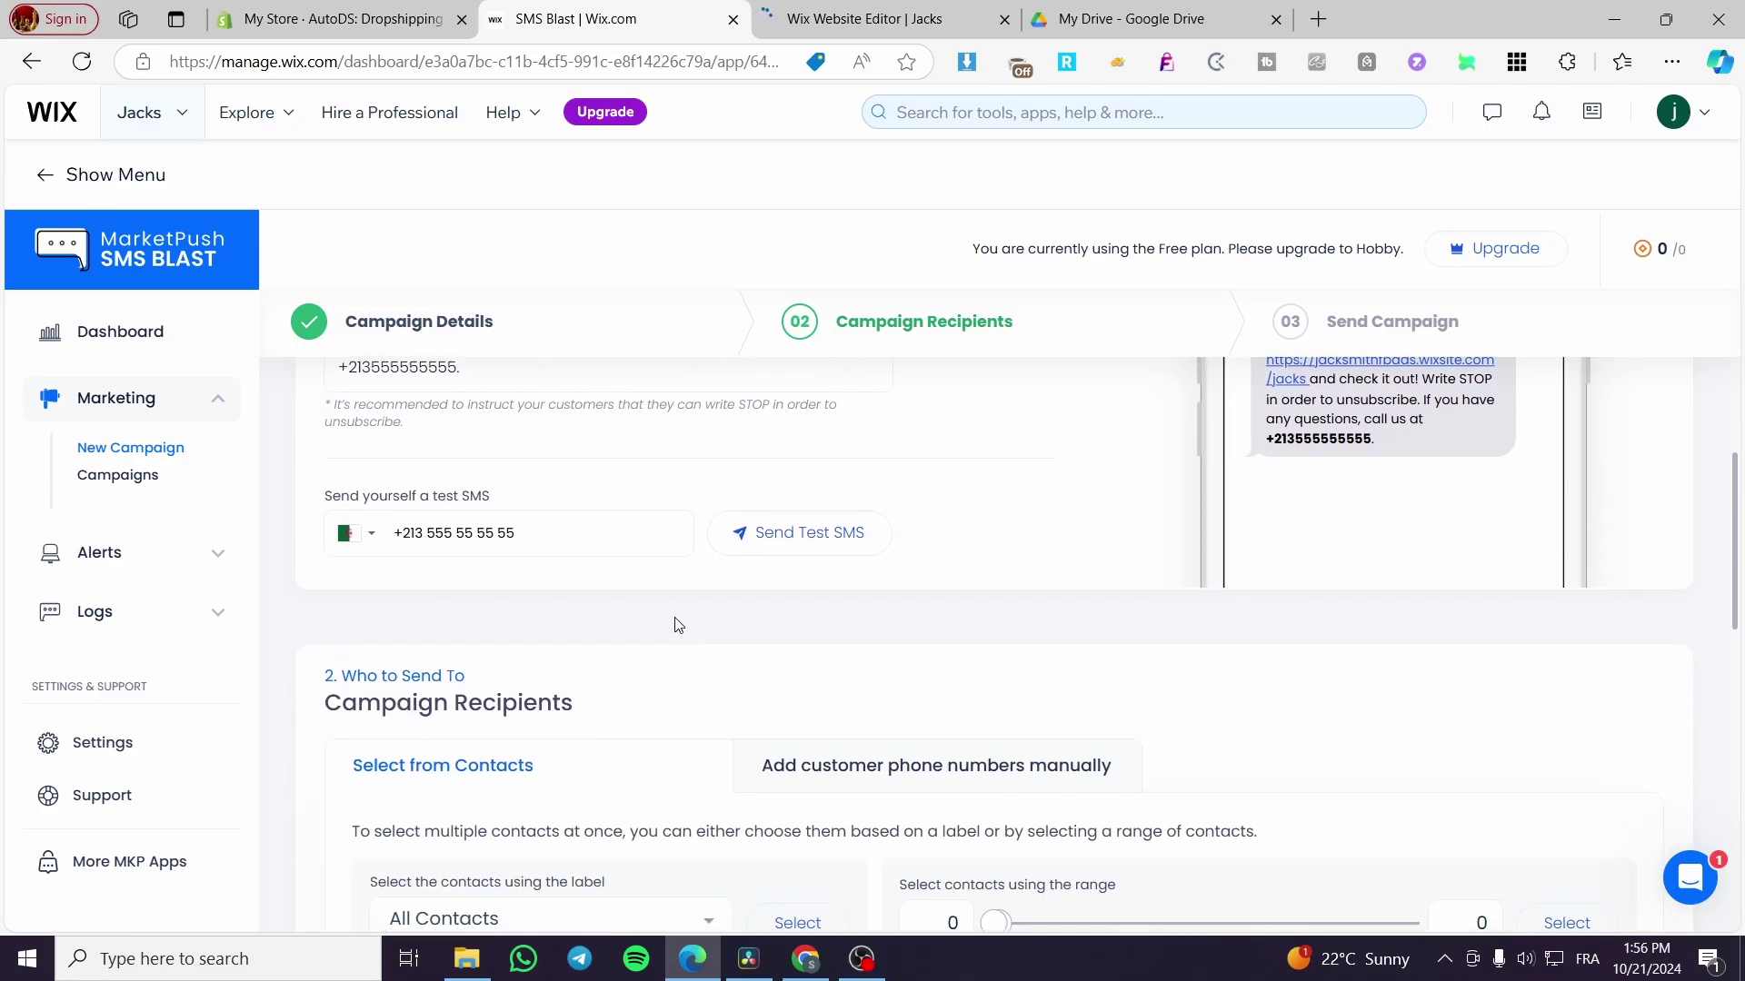
{"action": "scroll", "coordinate": [410, 526], "scroll_direction": "down", "scroll_amount": 2}
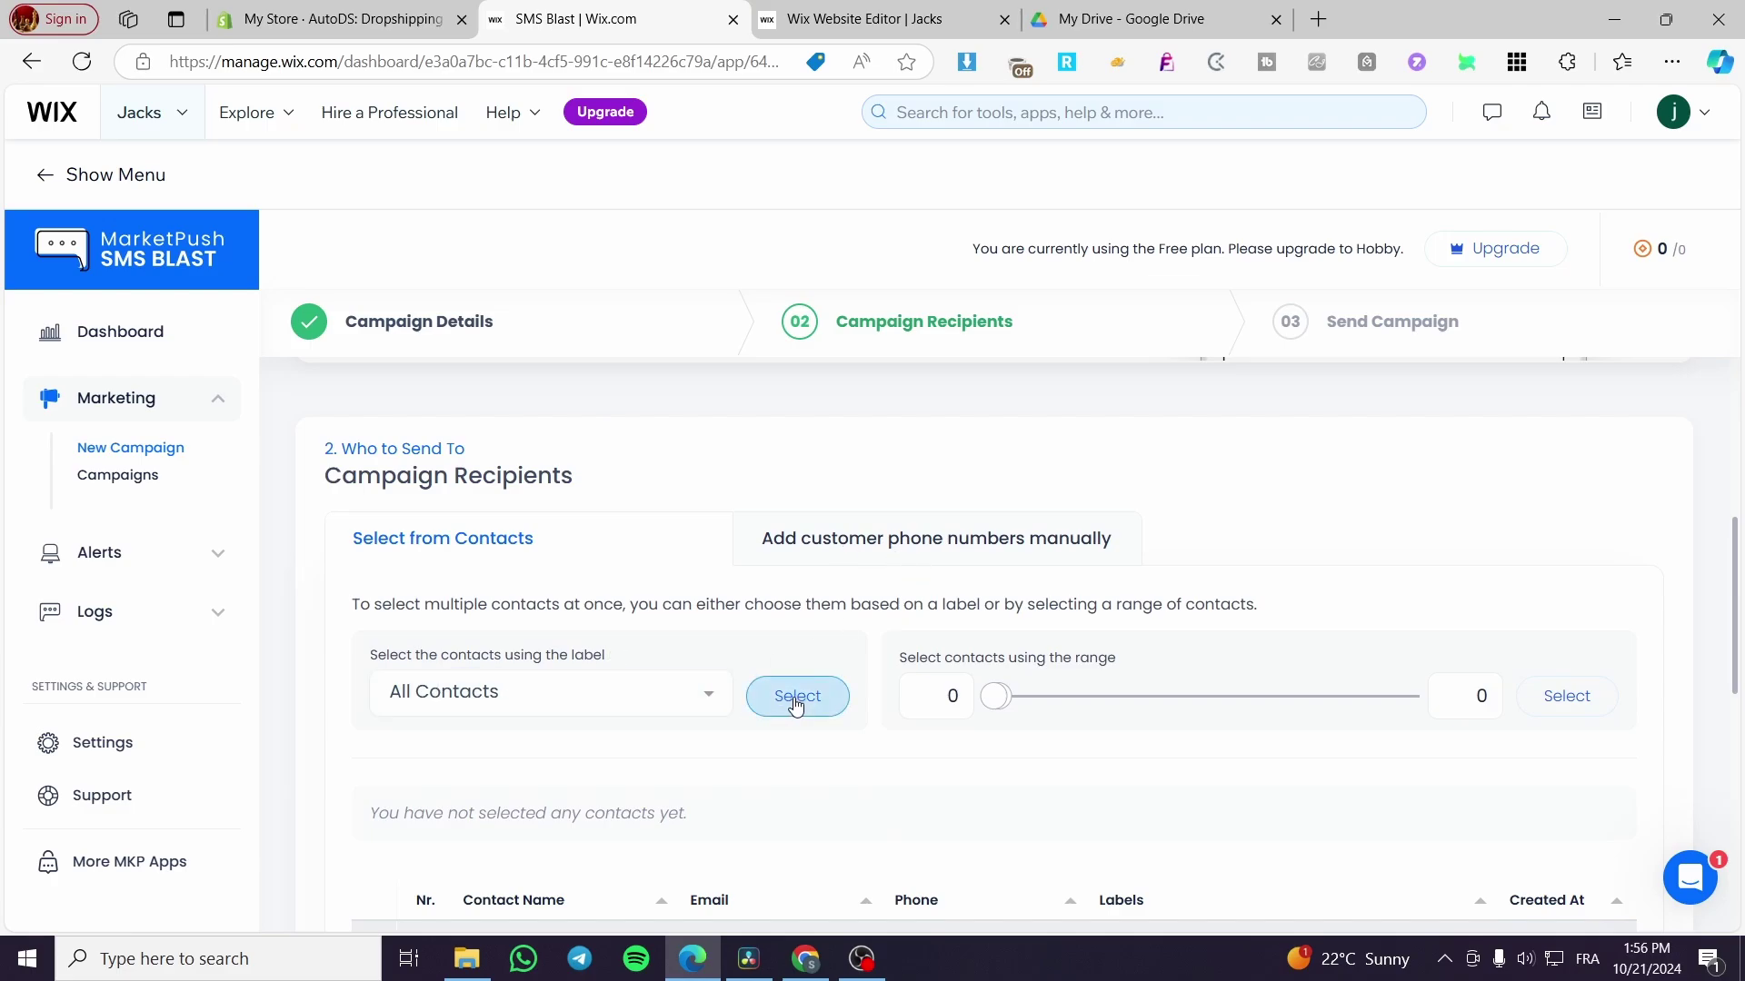
{"action": "left_click", "coordinate": [694, 709]}
{"action": "left_click", "coordinate": [691, 706]}
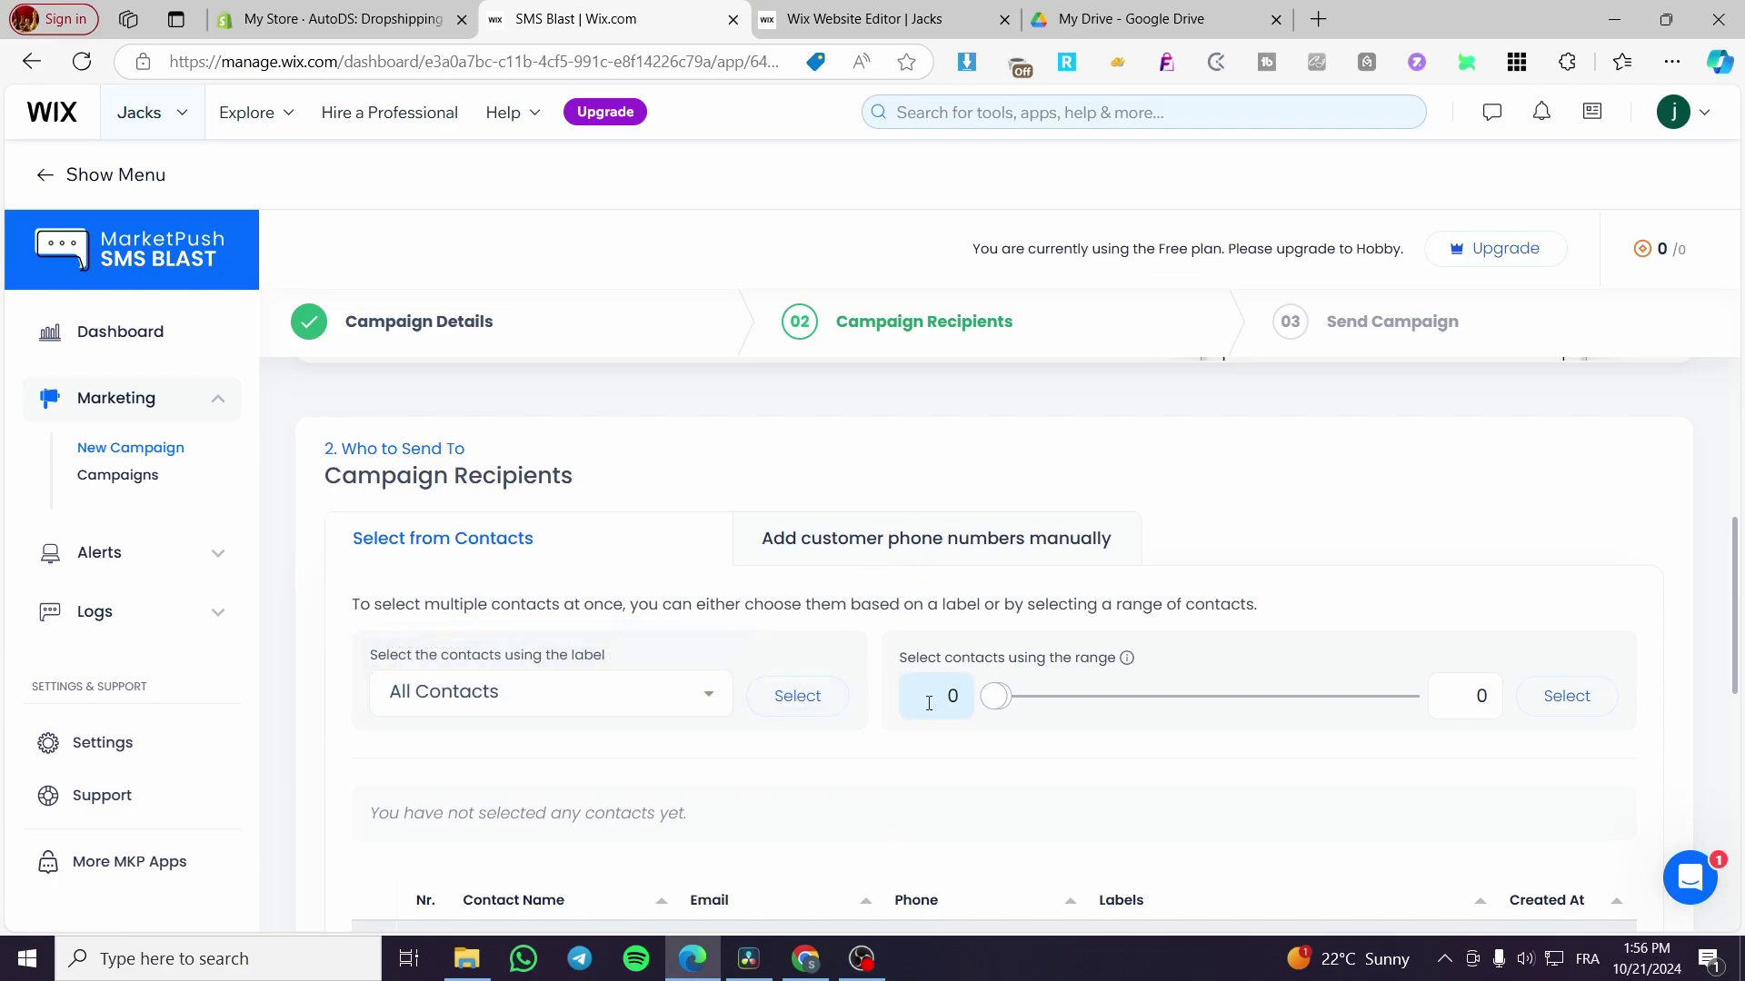
{"action": "scroll", "coordinate": [1090, 681], "scroll_direction": "down", "scroll_amount": 2}
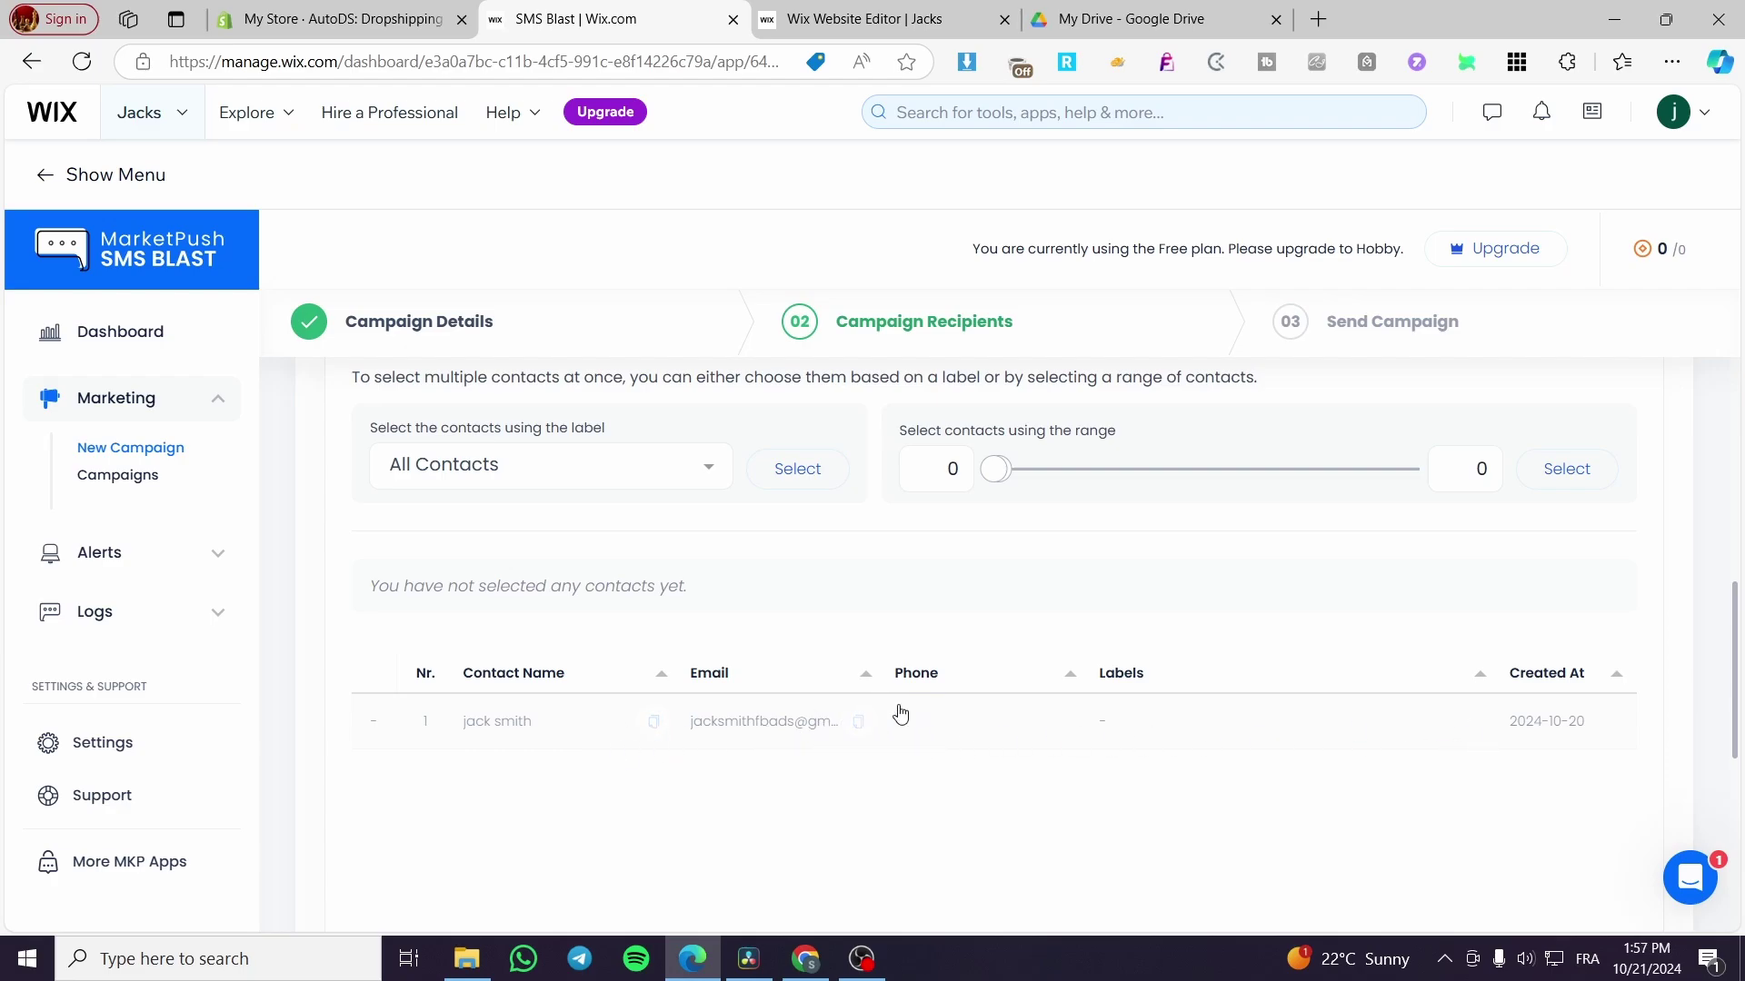
{"action": "scroll", "coordinate": [1150, 553], "scroll_direction": "up", "scroll_amount": 1}
{"action": "scroll", "coordinate": [1148, 546], "scroll_direction": "up", "scroll_amount": 2}
{"action": "scroll", "coordinate": [1149, 538], "scroll_direction": "up", "scroll_amount": 2}
{"action": "scroll", "coordinate": [1152, 545], "scroll_direction": "up", "scroll_amount": 5}
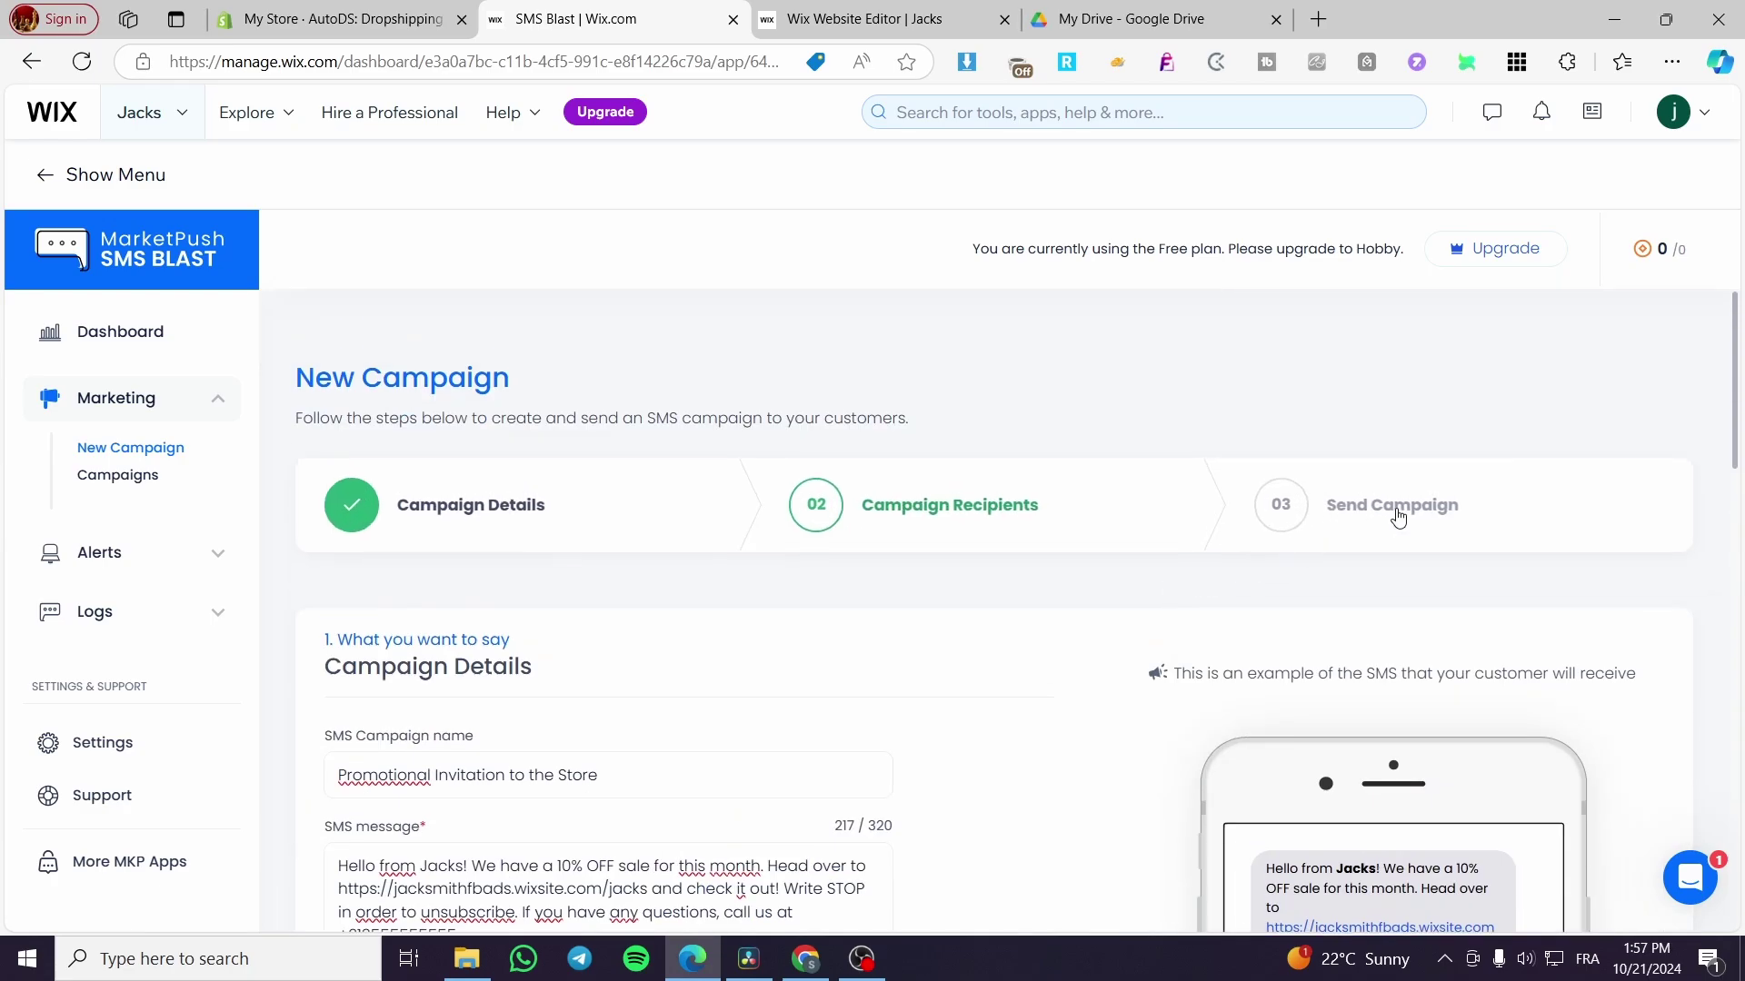
{"action": "left_click", "coordinate": [83, 61]}
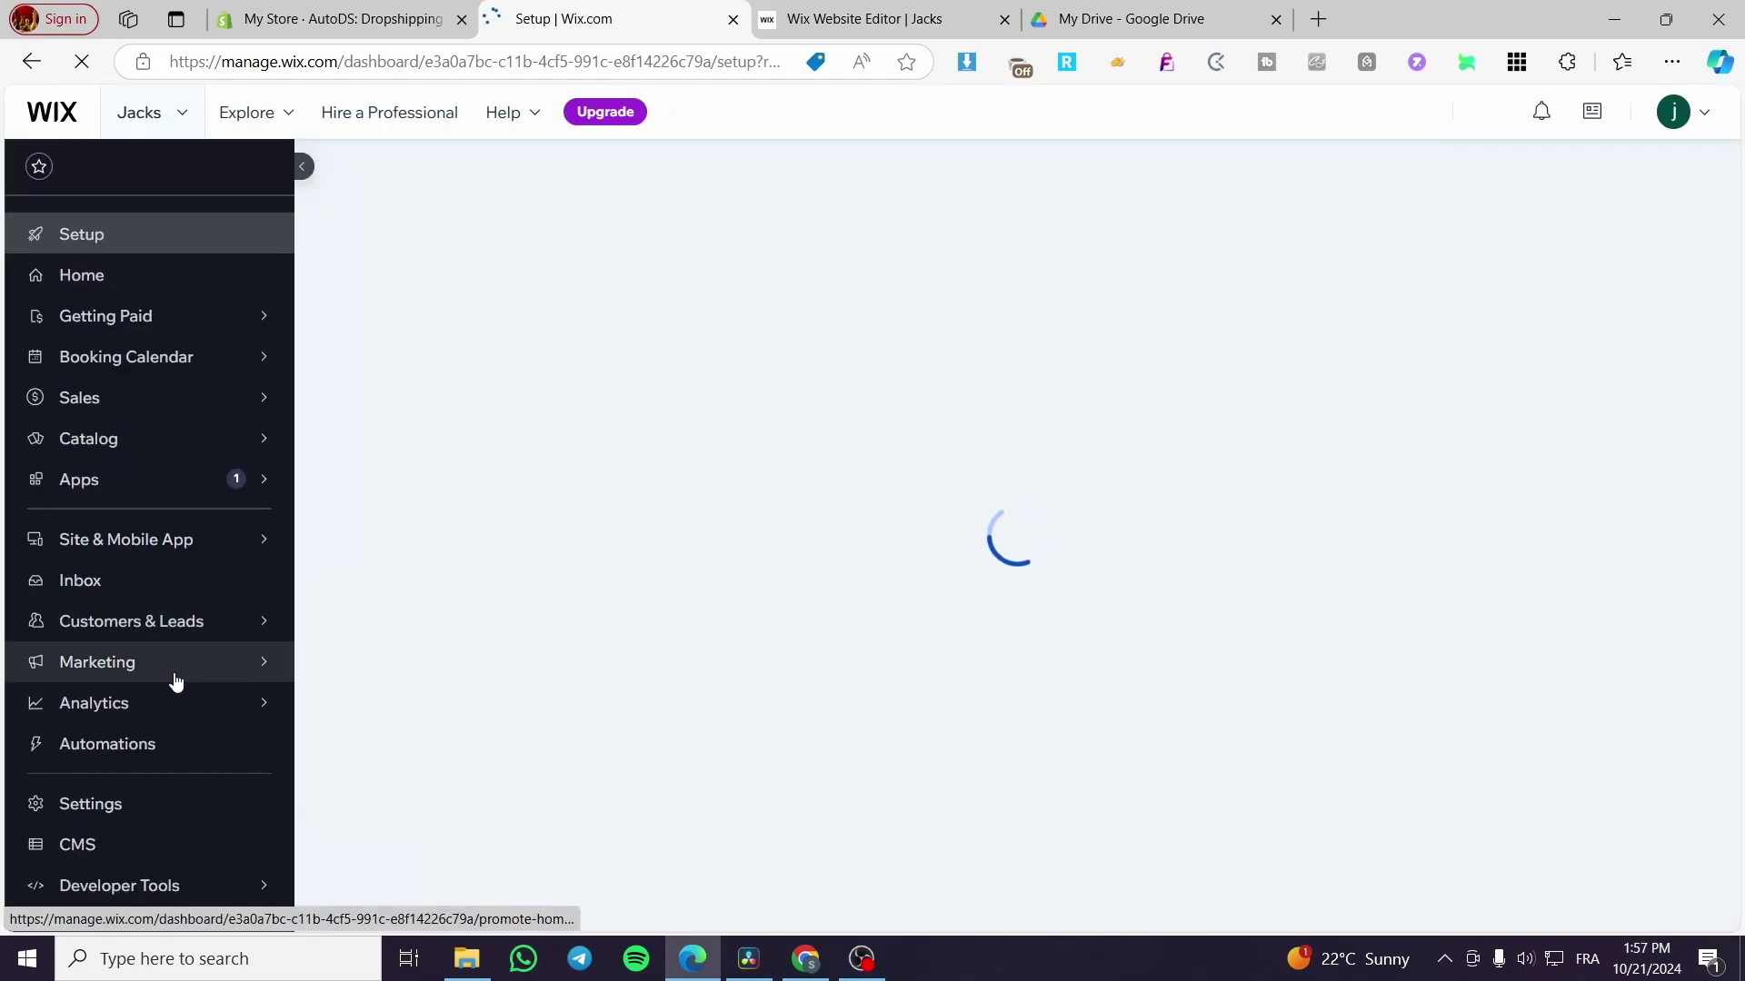
{"action": "mouse_move", "coordinate": [132, 725]}
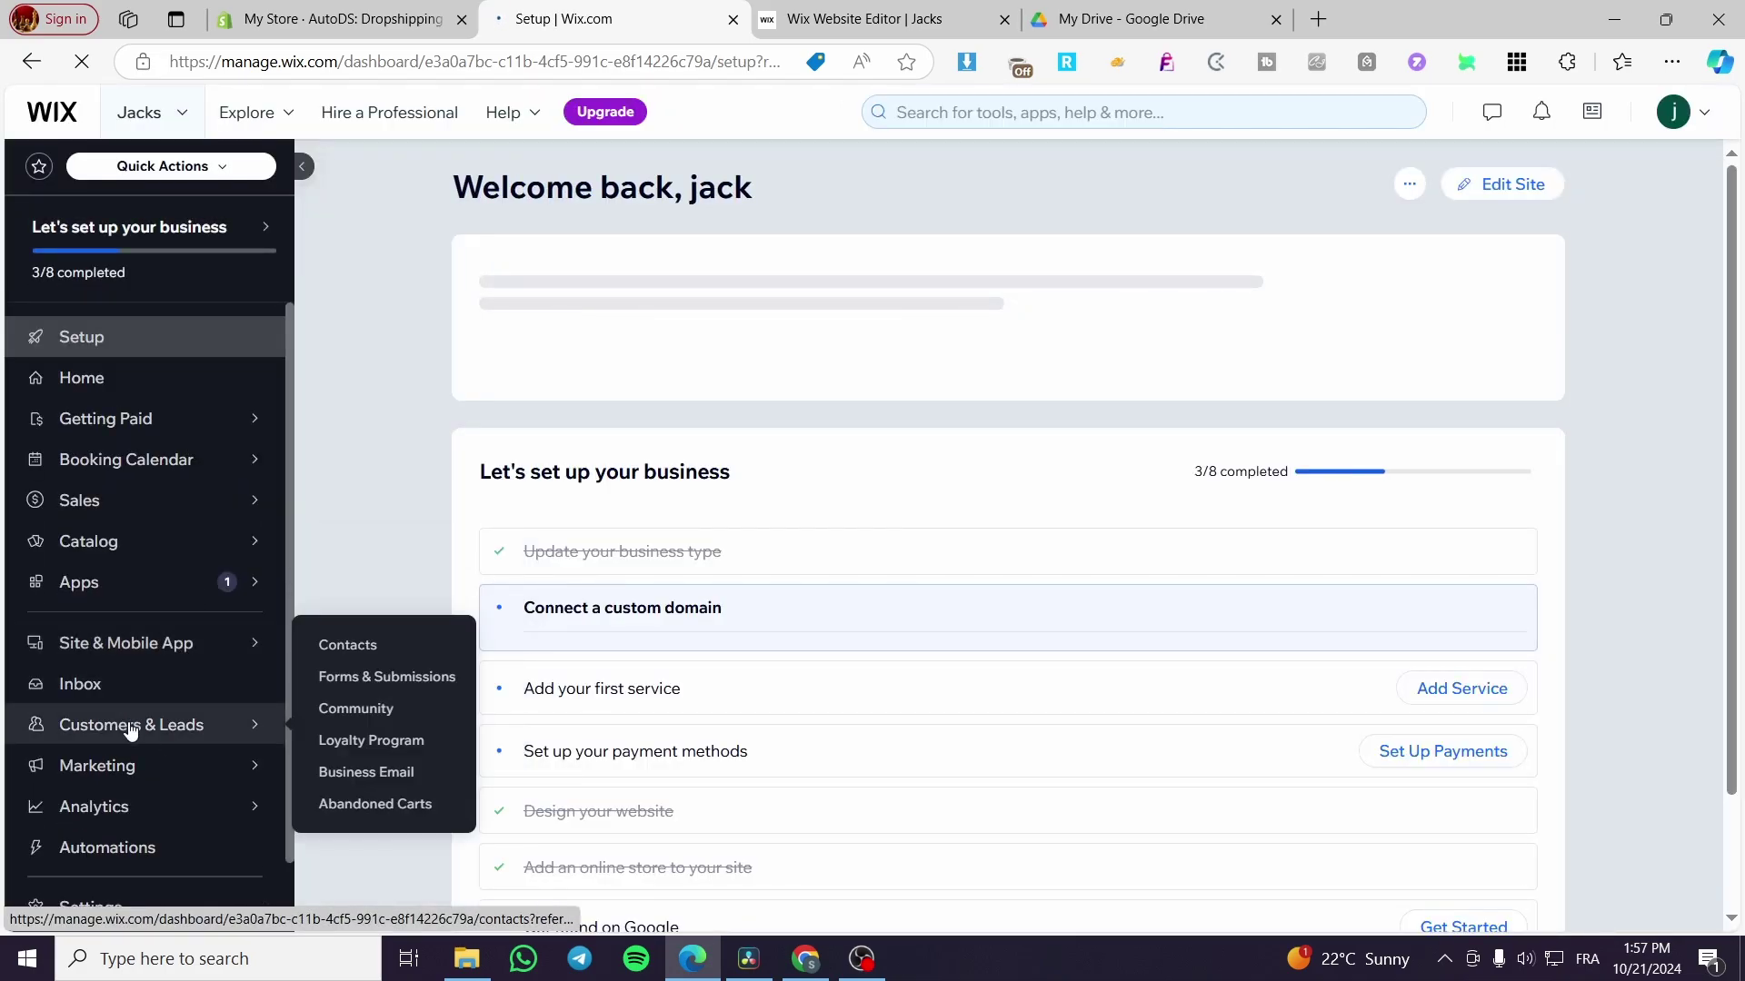
Step: Open the Contacts list under Customers & Leads
{"action": "left_click", "coordinate": [439, 649]}
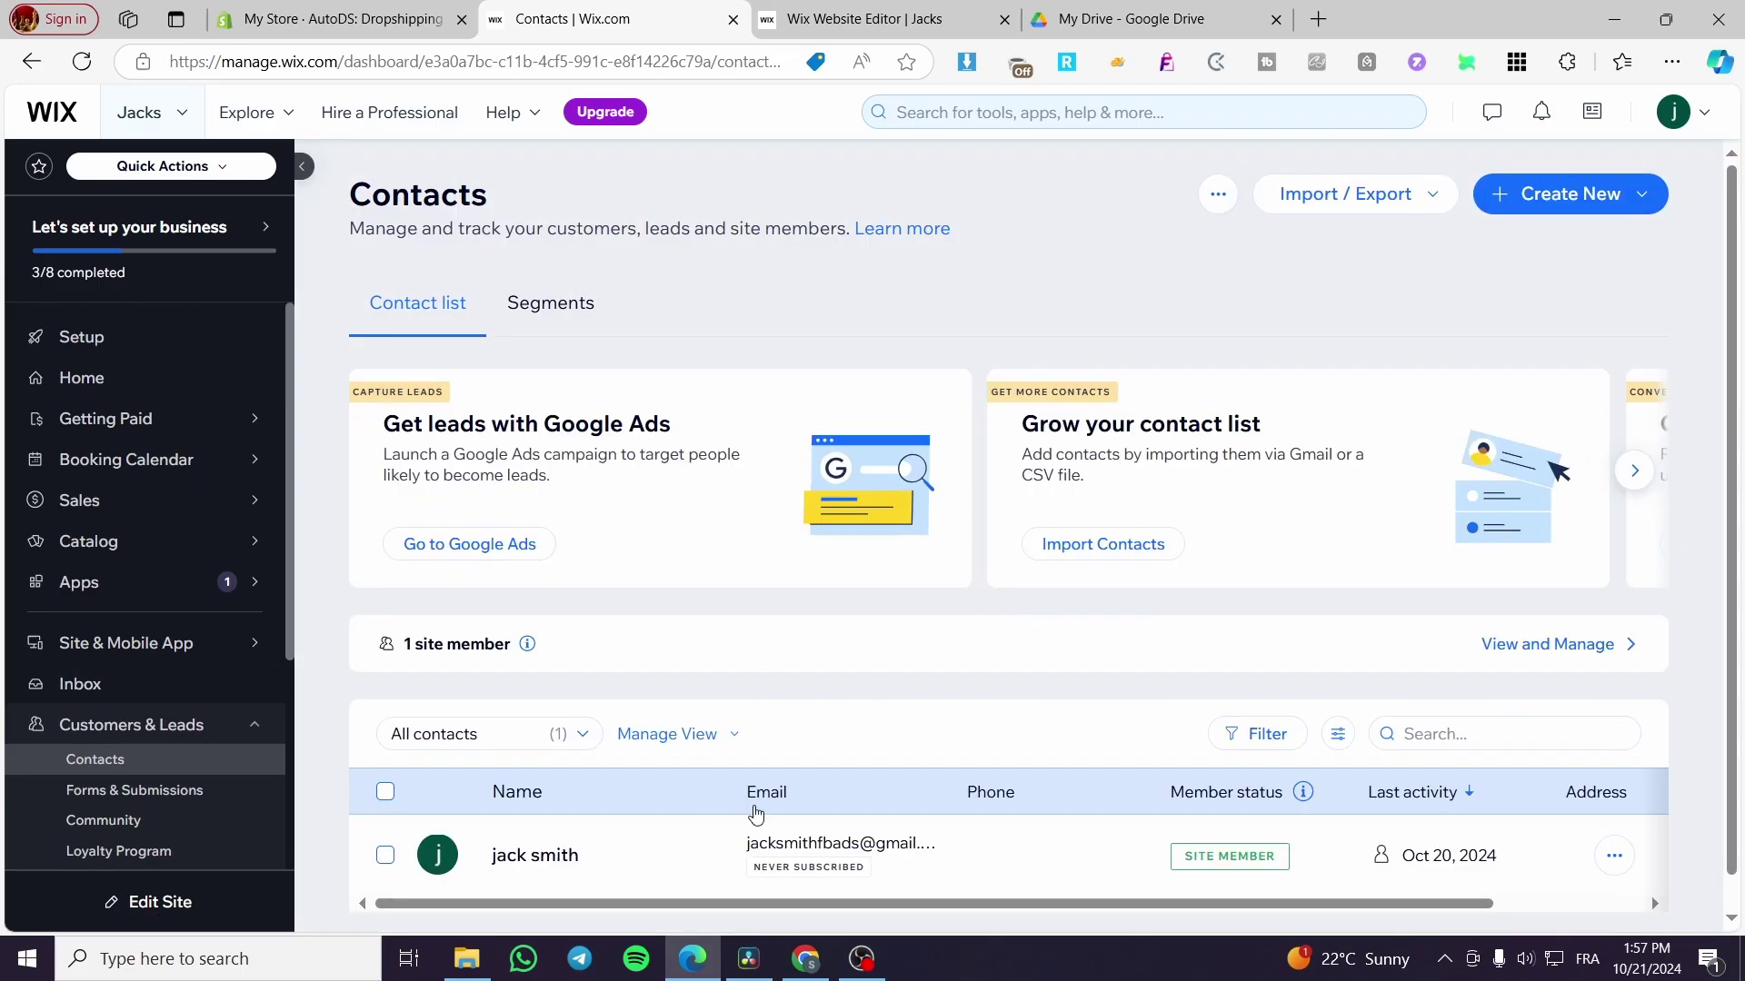
{"action": "scroll", "coordinate": [872, 818], "scroll_direction": "down", "scroll_amount": 1}
{"action": "left_click", "coordinate": [999, 830]}
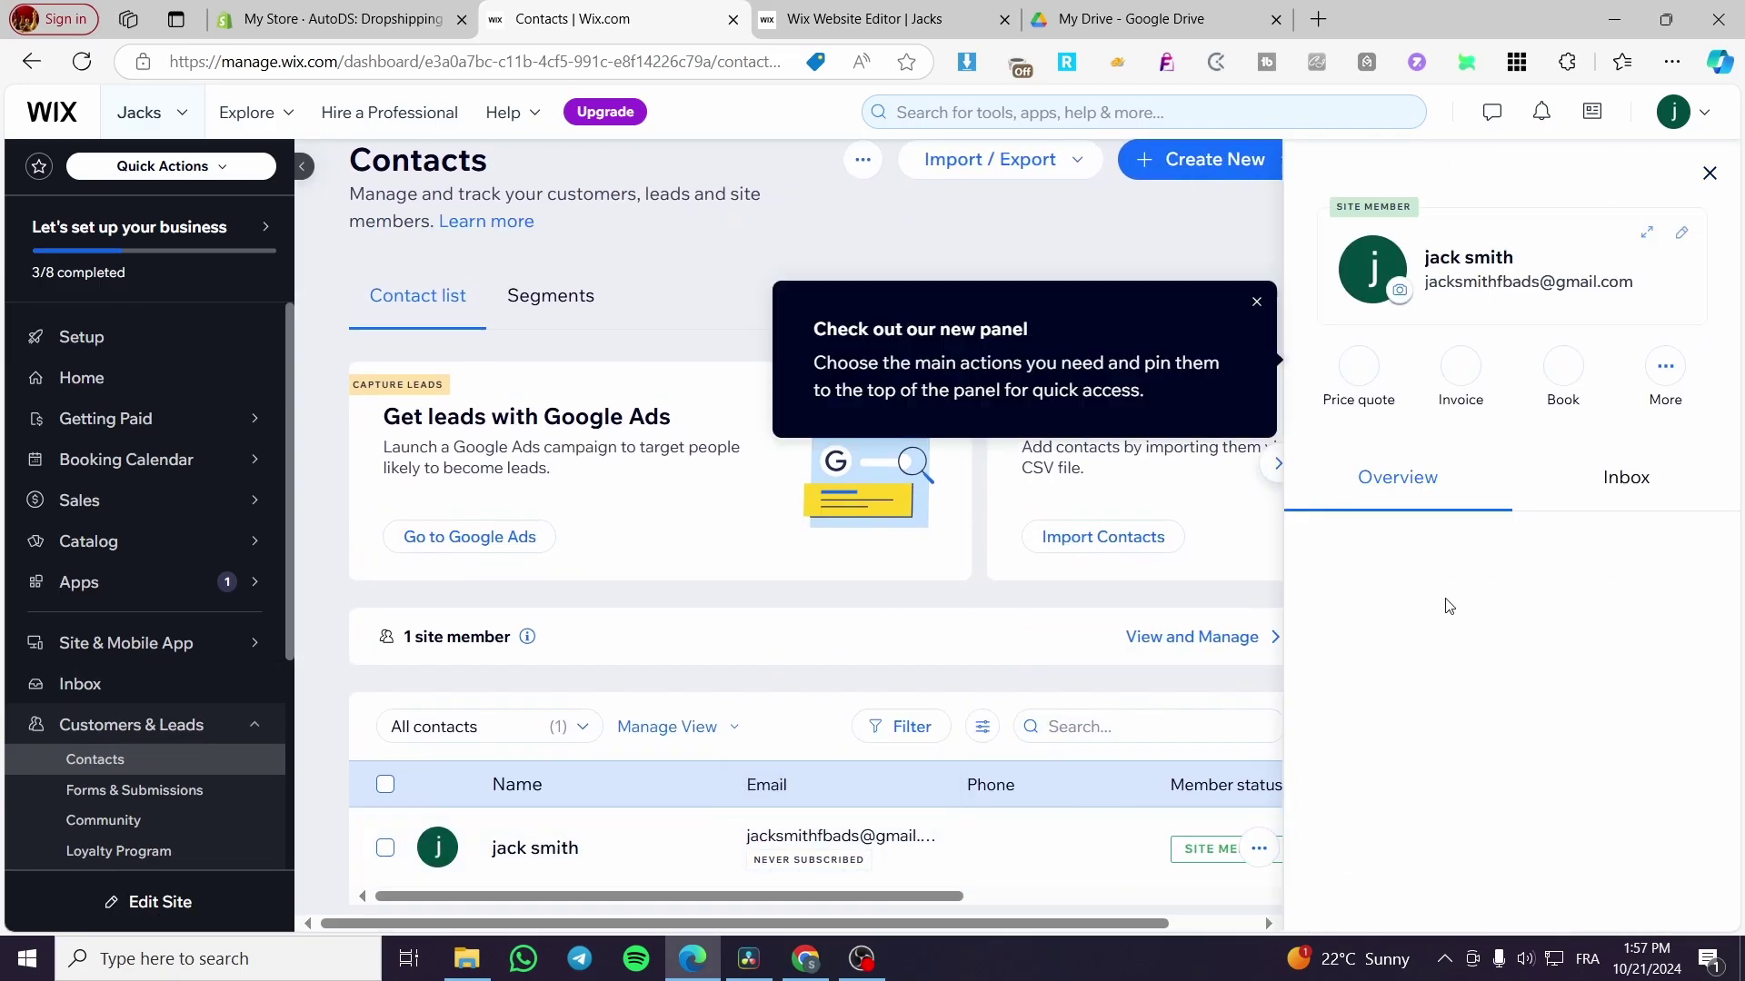
{"action": "left_click", "coordinate": [1670, 374]}
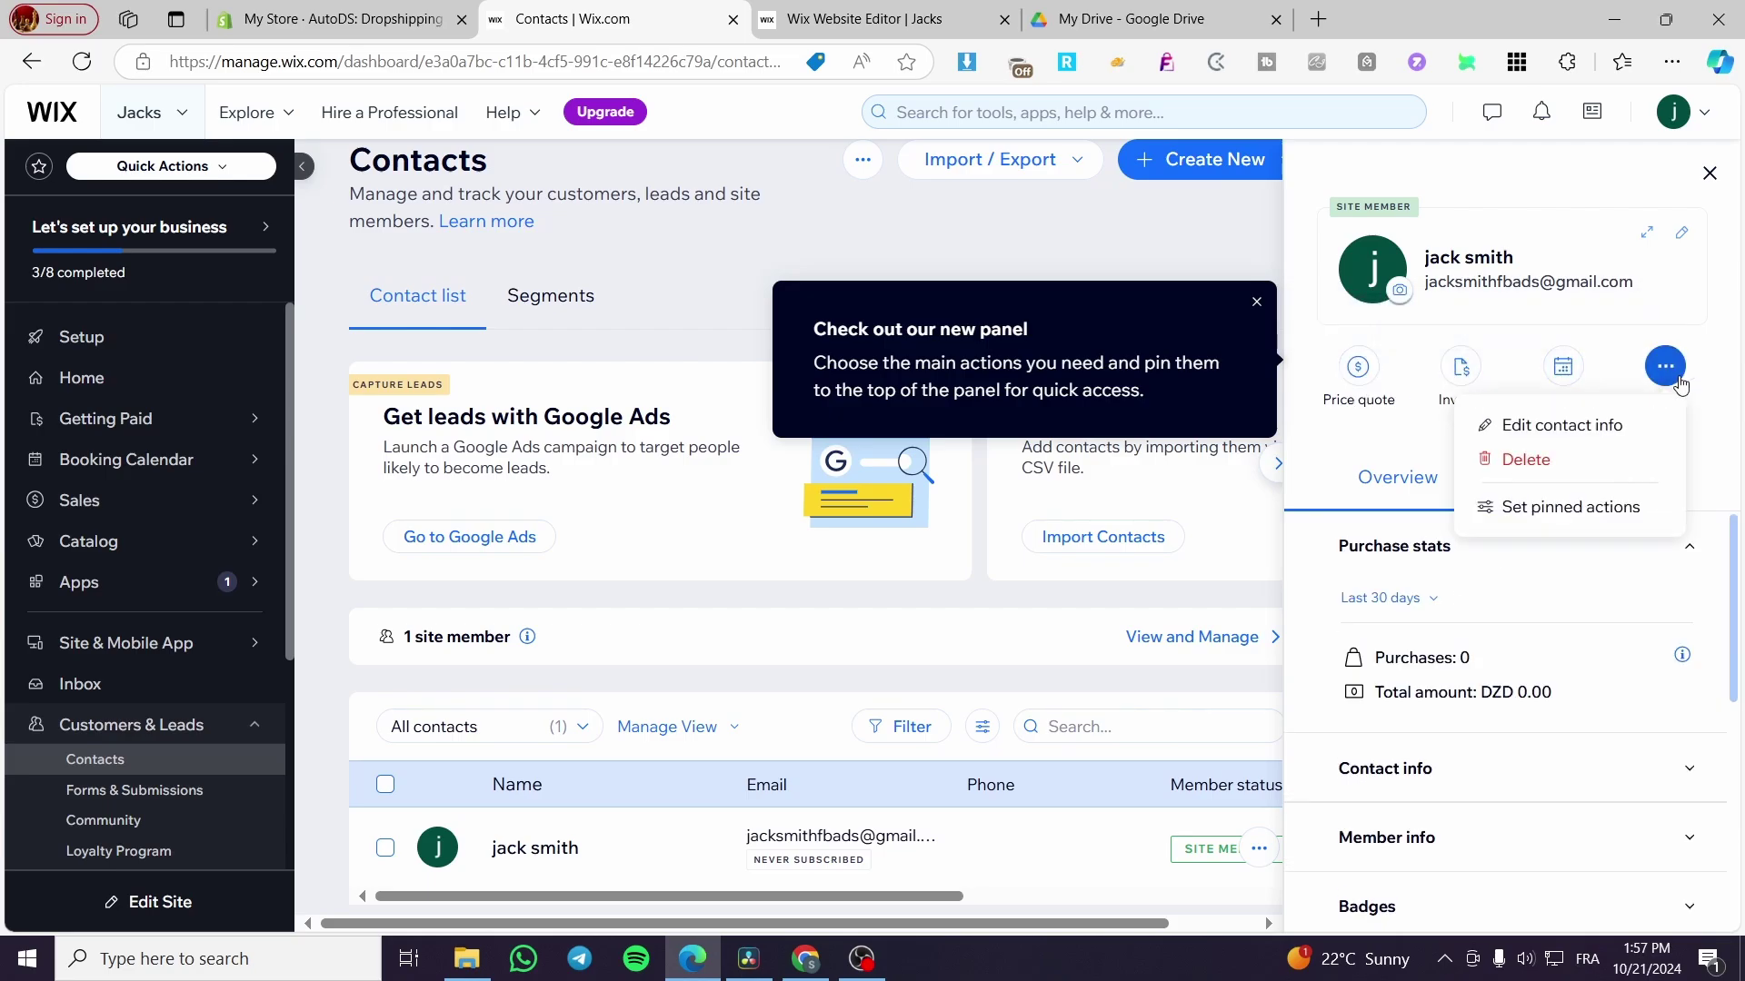
{"action": "left_click", "coordinate": [1513, 509]}
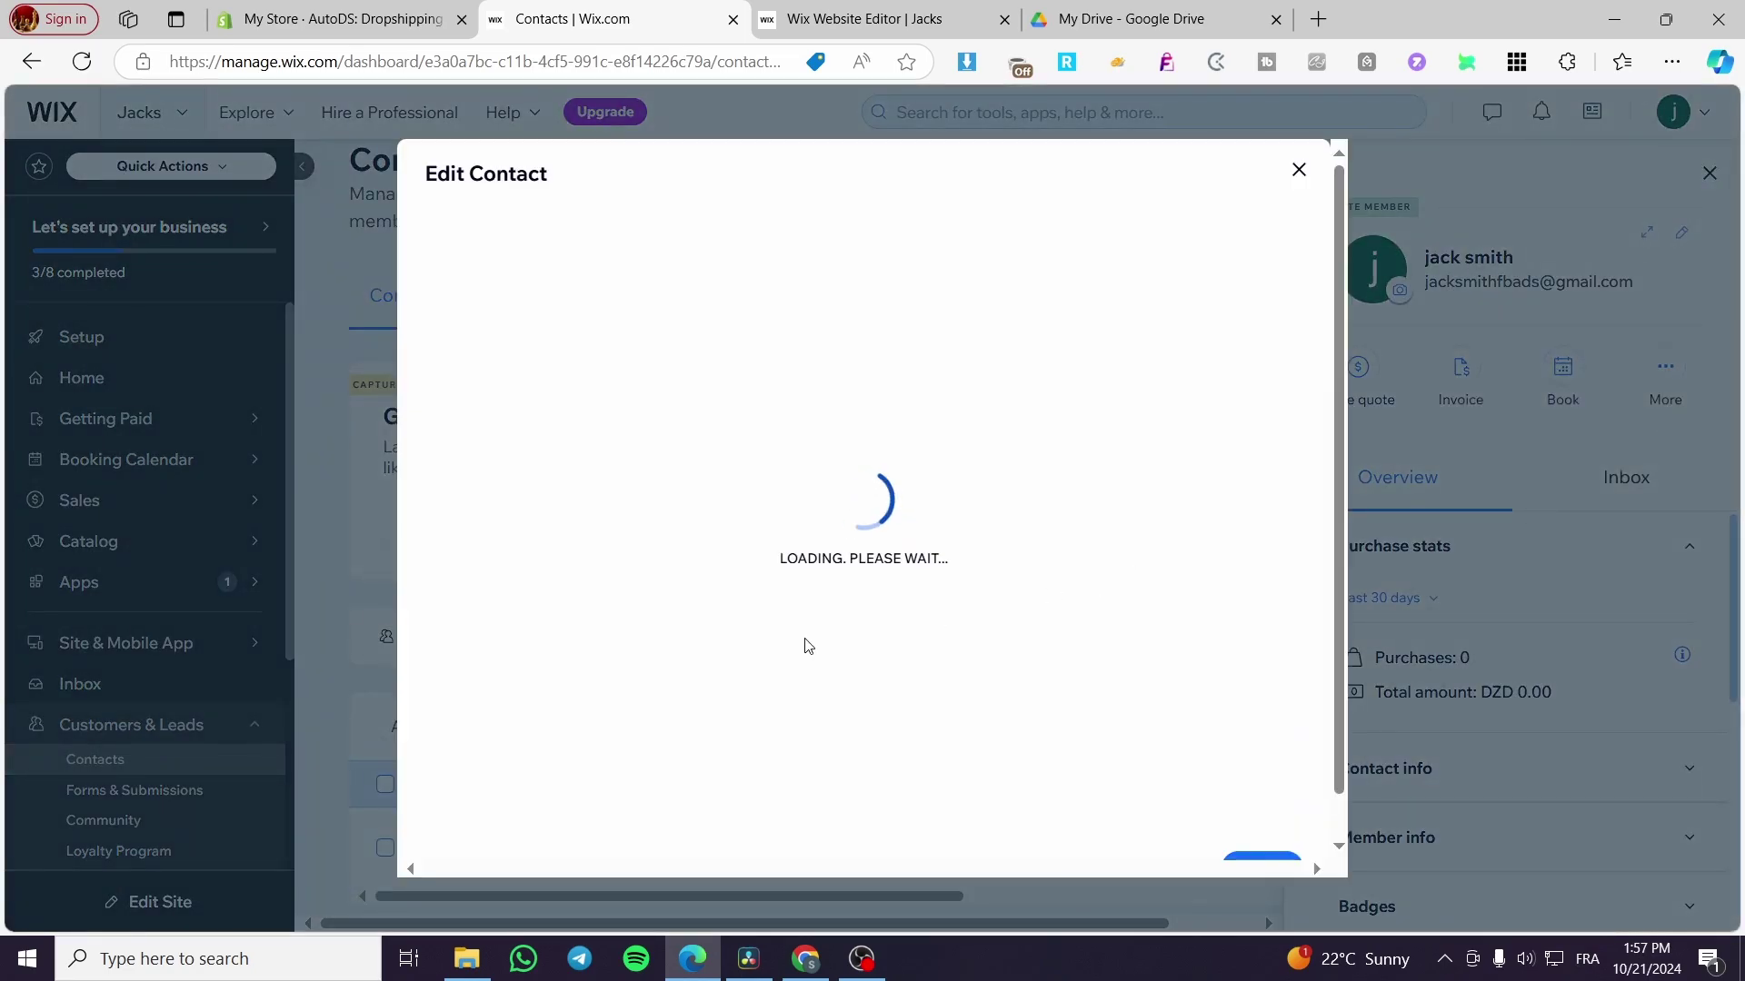
{"action": "scroll", "coordinate": [817, 537], "scroll_direction": "down", "scroll_amount": 2}
{"action": "scroll", "coordinate": [818, 537], "scroll_direction": "up", "scroll_amount": 2}
{"action": "scroll", "coordinate": [813, 533], "scroll_direction": "down", "scroll_amount": 2}
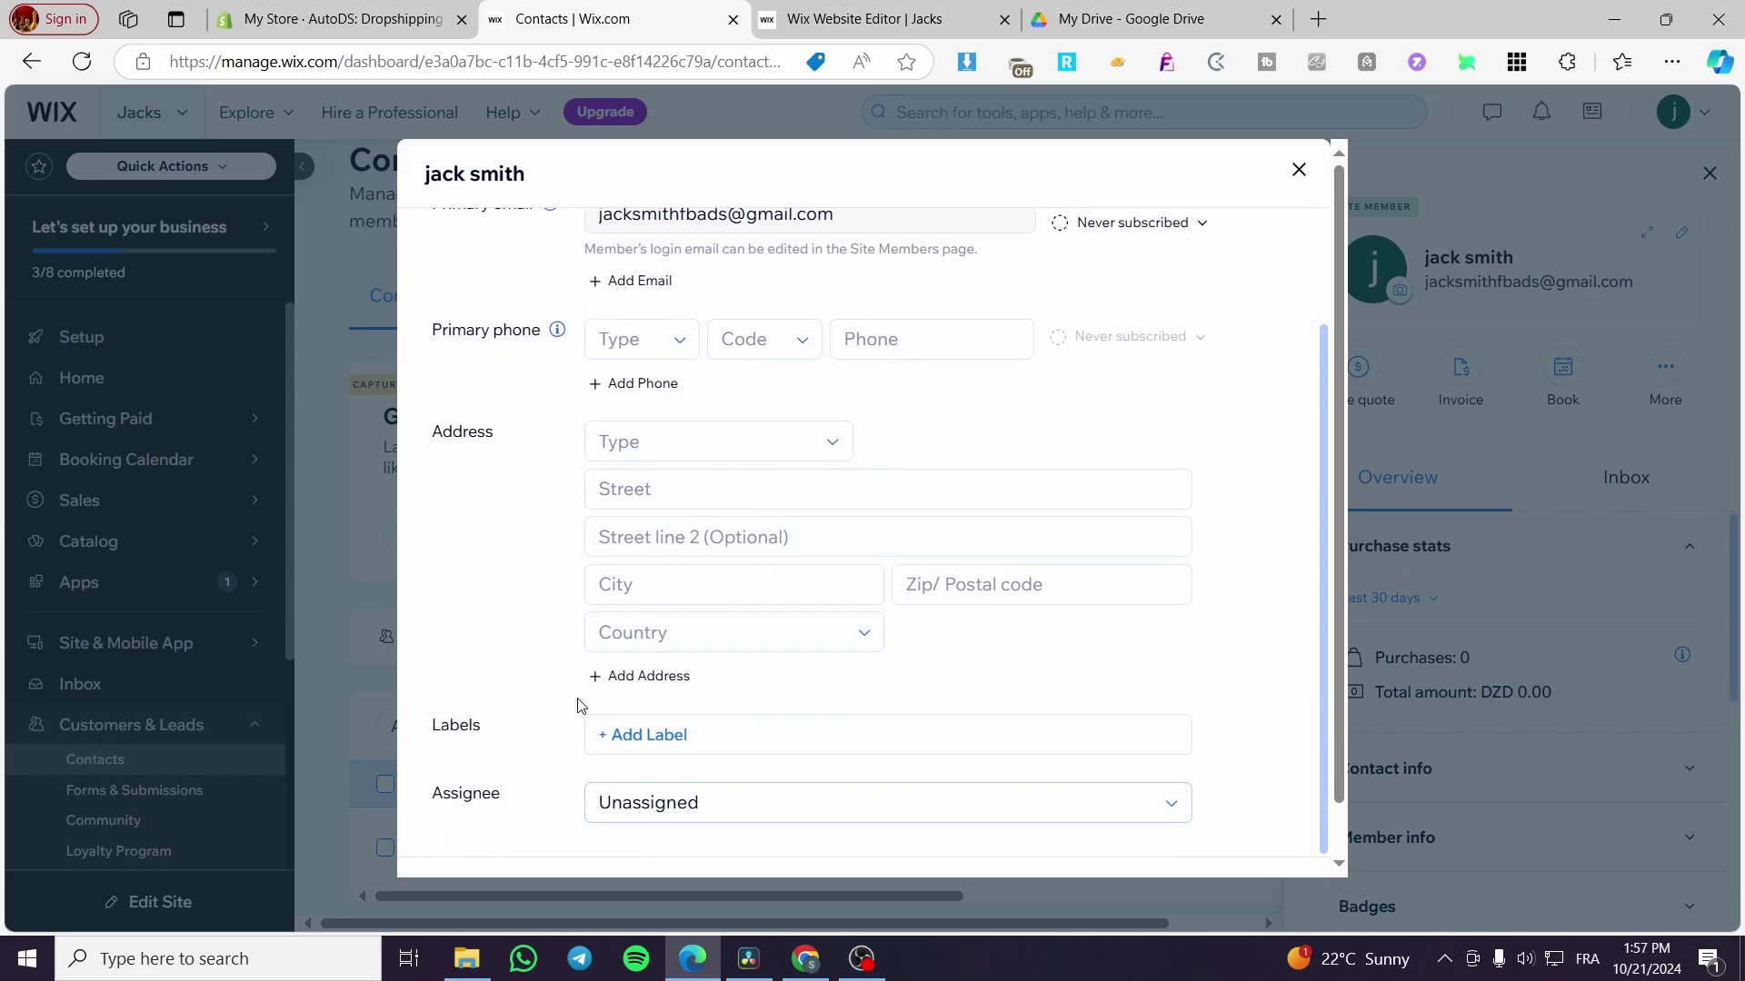
{"action": "scroll", "coordinate": [601, 492], "scroll_direction": "up", "scroll_amount": 2}
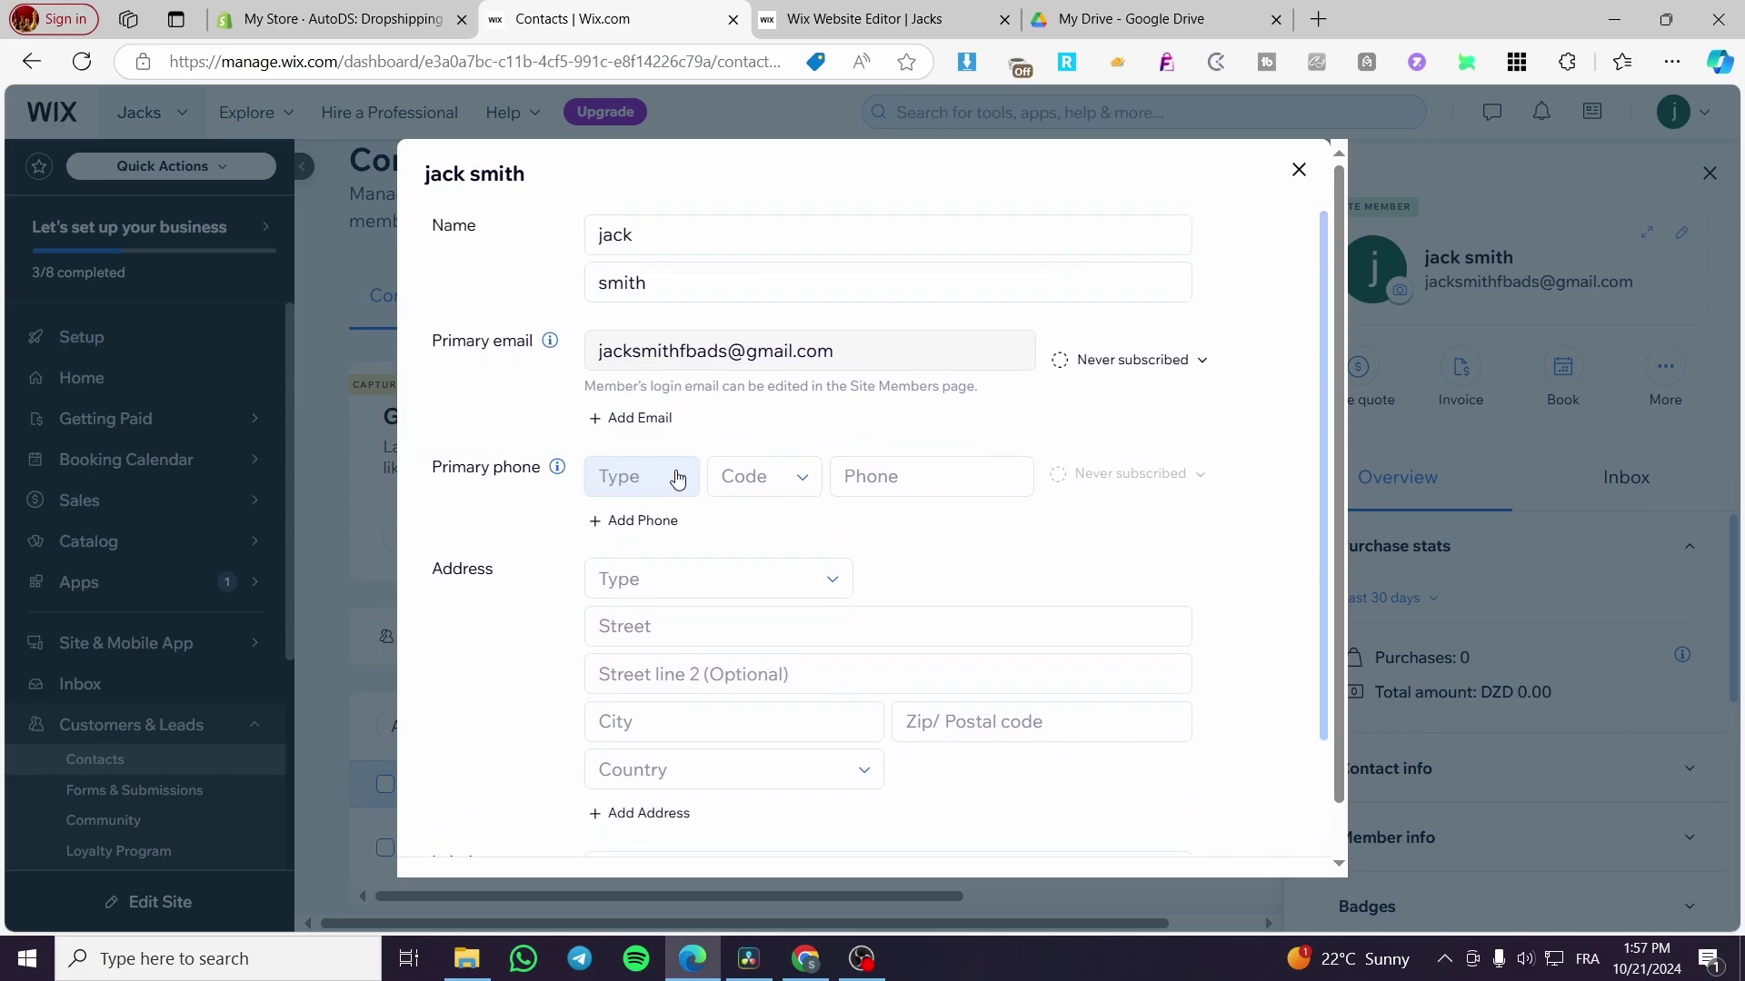
Step: Set the phone type to Mobile, then close the editor unsaved and dismiss the announcement
{"action": "left_click", "coordinate": [676, 480]}
{"action": "left_click", "coordinate": [664, 558]}
{"action": "left_click", "coordinate": [818, 477]}
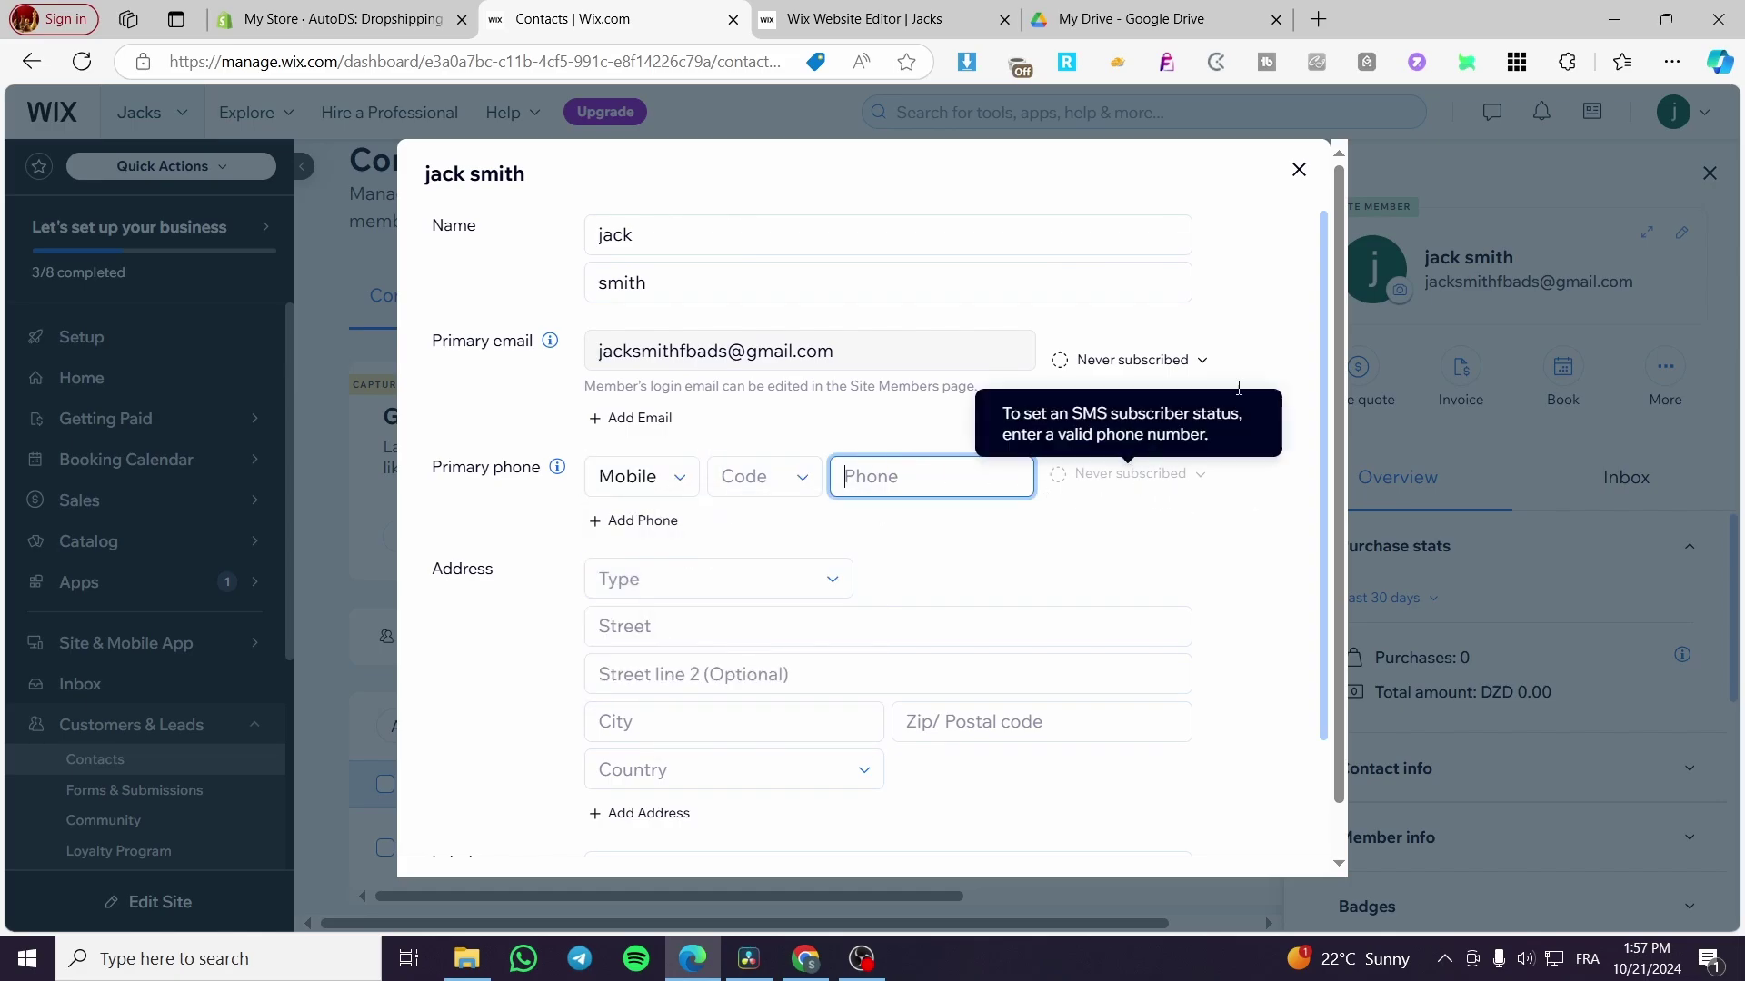
{"action": "left_click", "coordinate": [1298, 170]}
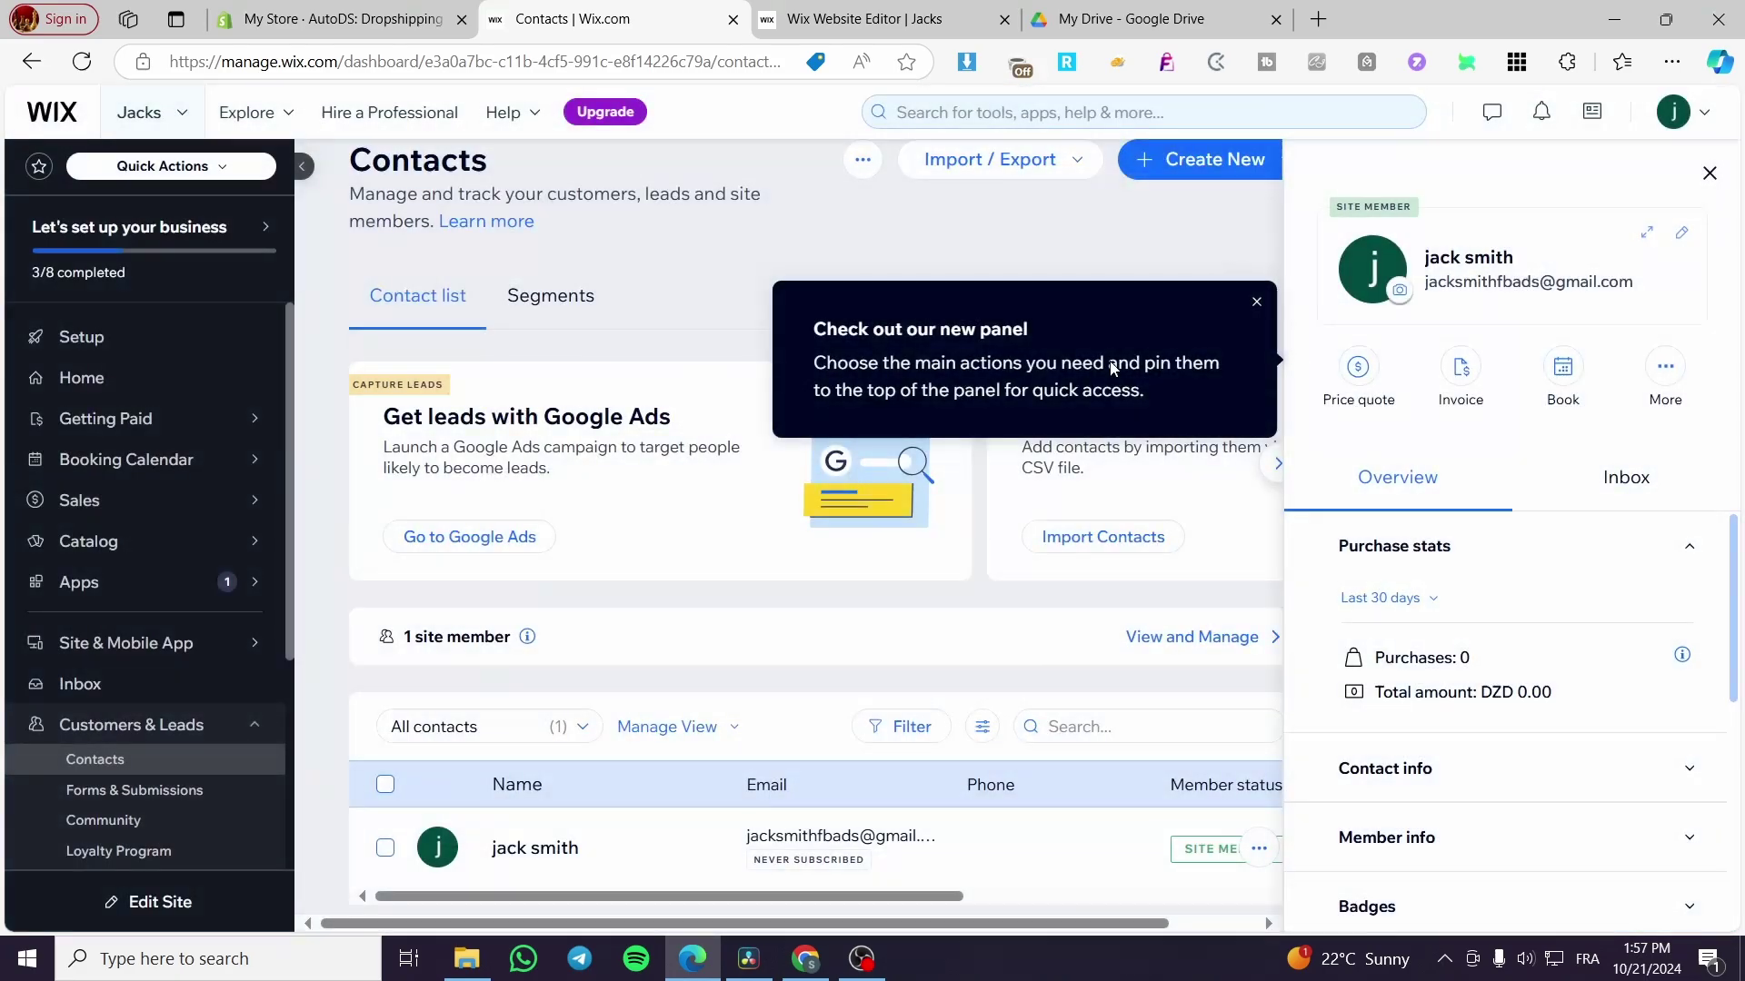
{"action": "left_click", "coordinate": [1250, 302]}
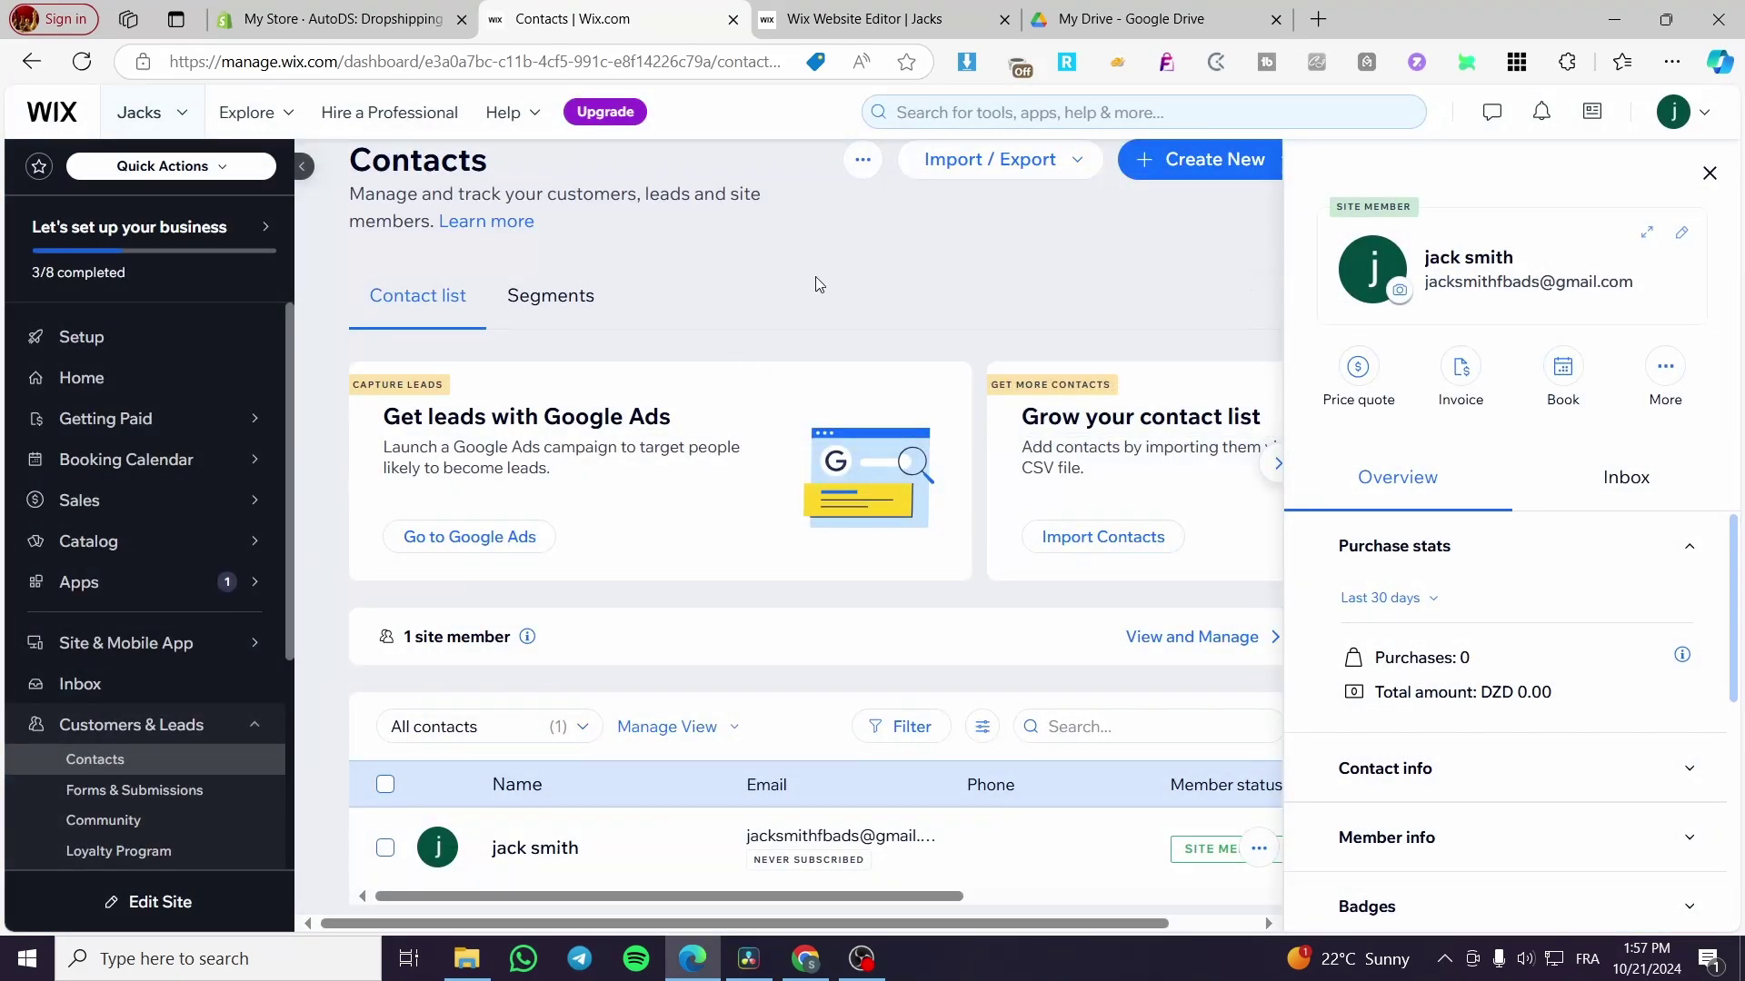